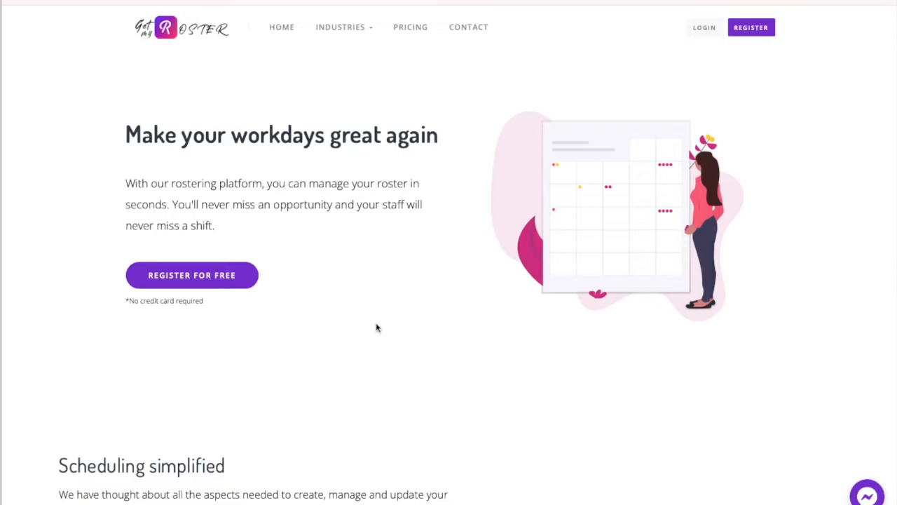
Open the registration form and enter the full name and Roster Inc as the company name.
{"action": "left_click", "coordinate": [769, 30]}
{"action": "left_click", "coordinate": [412, 116]}
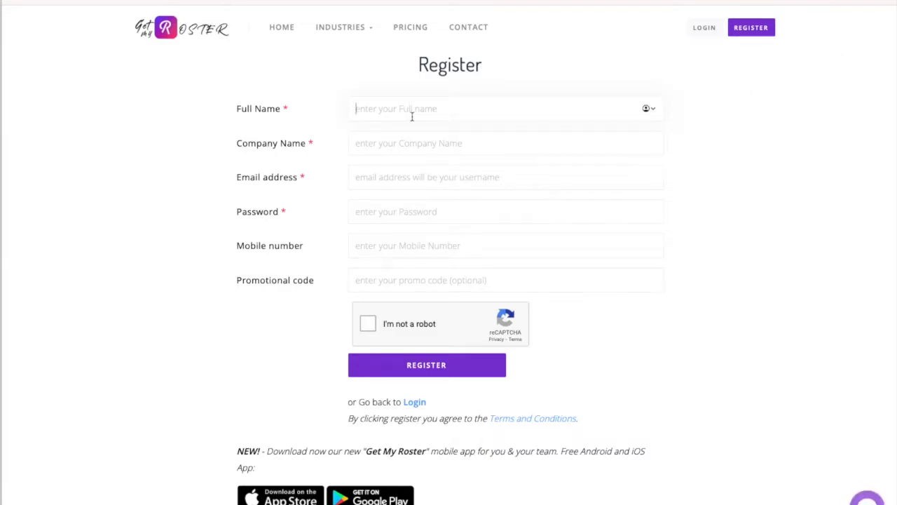
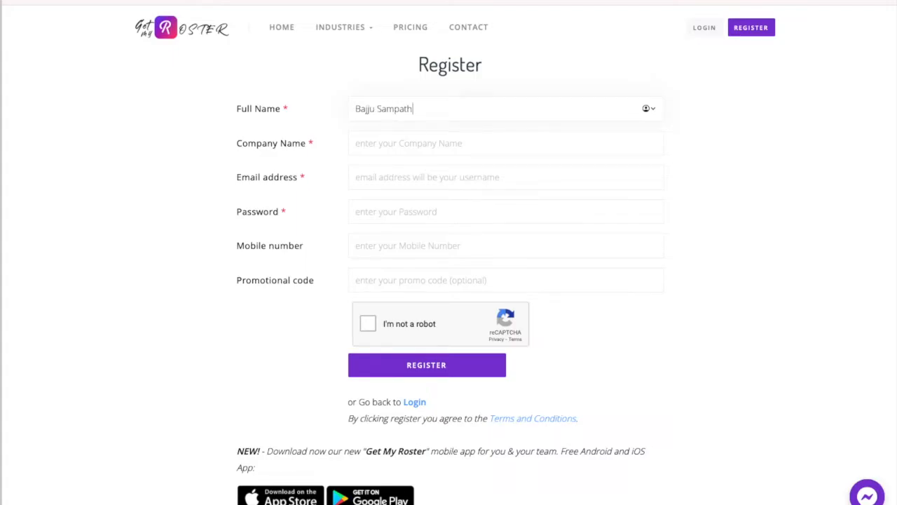
{"action": "key", "text": "Tab"}
{"action": "type", "text": "Roster Inc"}
{"action": "key", "text": "Tab"}
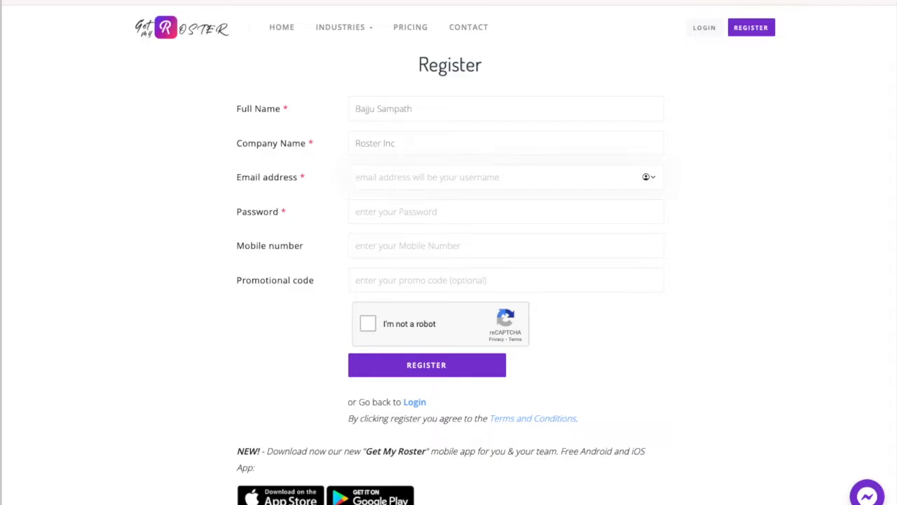
Enter the account e-mail address in the registration form.
{"action": "type", "text": "bajju"}
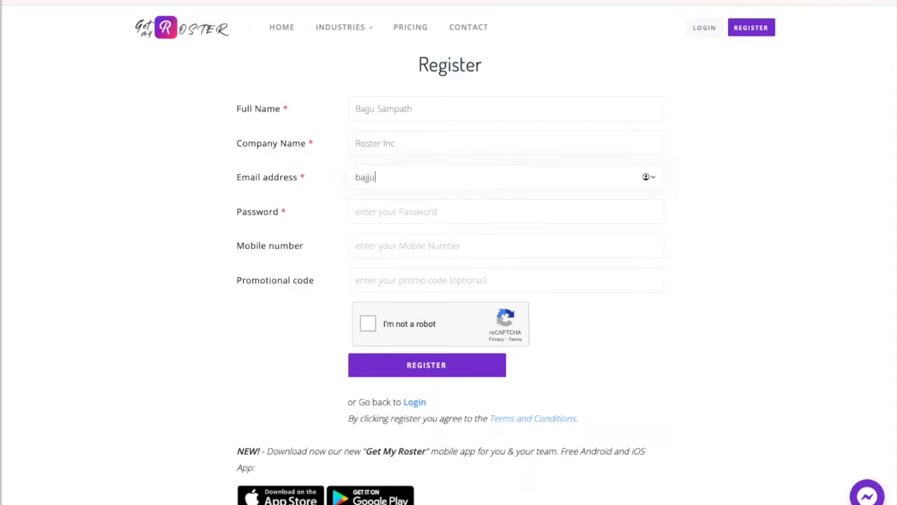
{"action": "key", "text": "BackSpace"}
{"action": "key", "text": "BackSpace"}
{"action": "key", "text": "BackSpace"}
{"action": "key", "text": "BackSpace"}
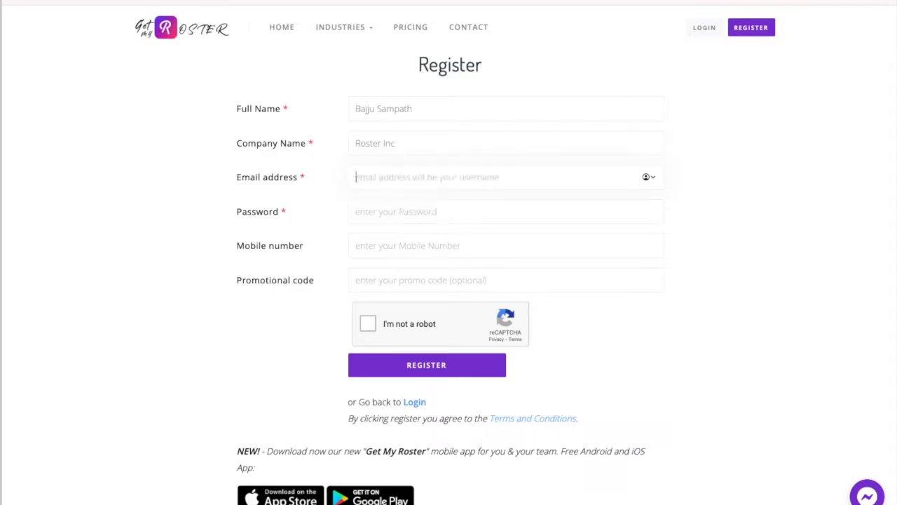
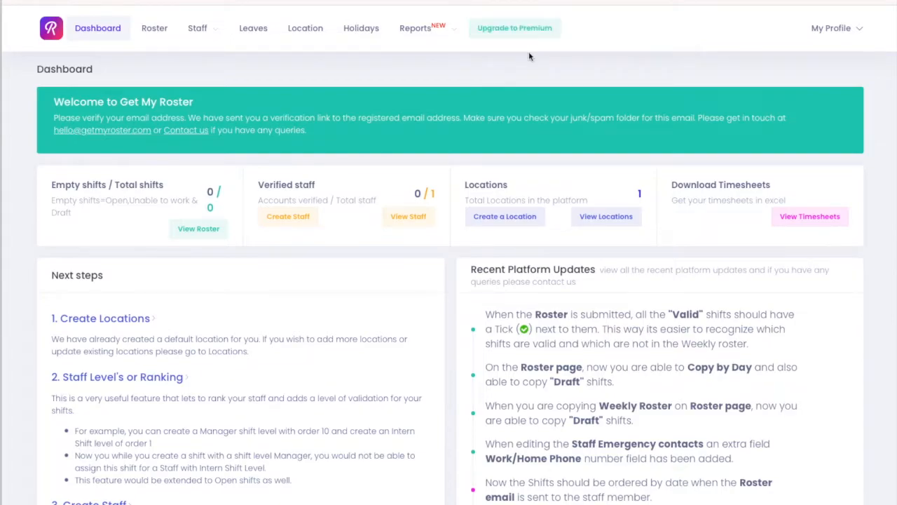
Open the staff list from the dashboard.
{"action": "scroll", "coordinate": [550, 150], "scroll_direction": "down", "scroll_amount": 3}
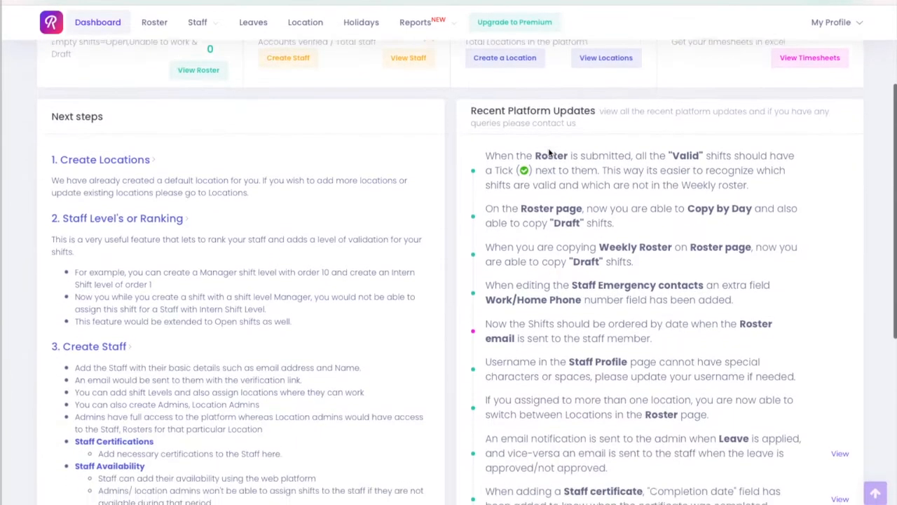
{"action": "scroll", "coordinate": [550, 150], "scroll_direction": "up", "scroll_amount": 3}
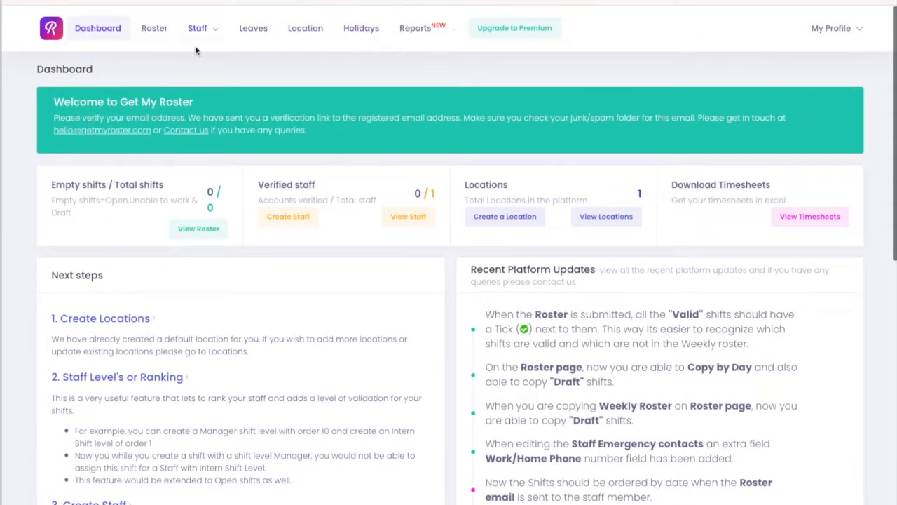
{"action": "left_click", "coordinate": [214, 35]}
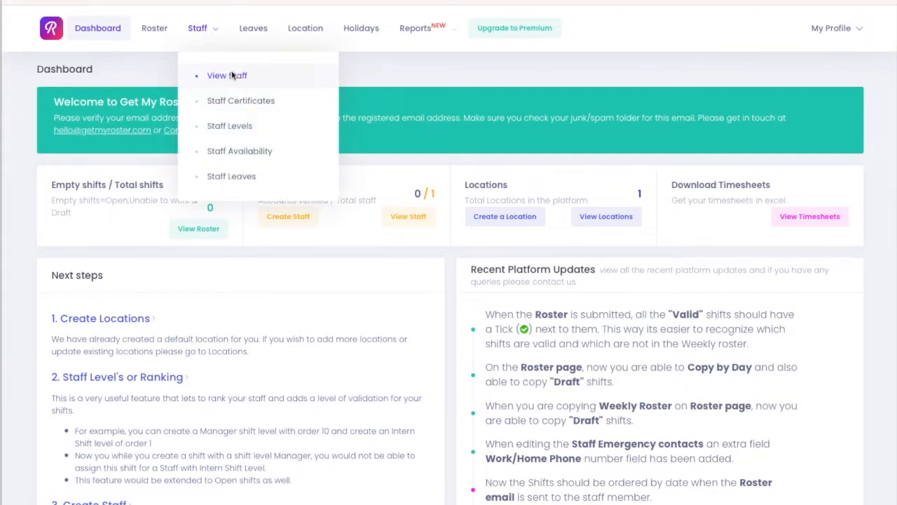
{"action": "left_click", "coordinate": [227, 75]}
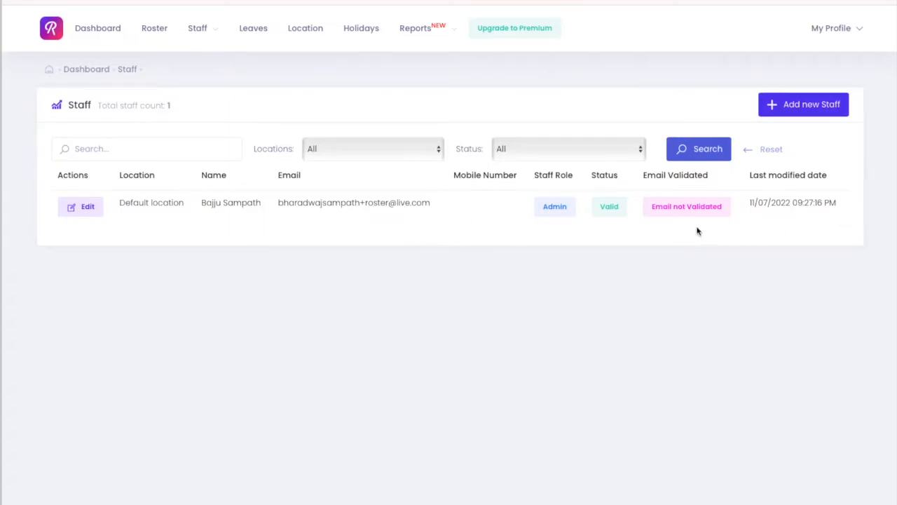
Start a new staff member, filling in their first and last name, username and password.
{"action": "left_click_drag", "start_coordinate": [679, 208], "coordinate": [716, 208]}
{"action": "left_click", "coordinate": [806, 111]}
{"action": "left_click", "coordinate": [229, 144]}
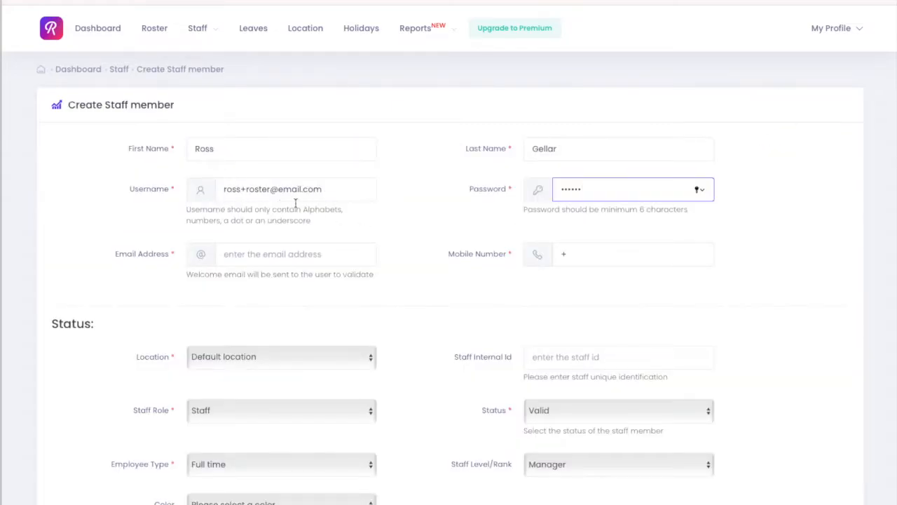
Copy the username into the Email Address field.
{"action": "double_click", "coordinate": [294, 199]}
{"action": "key", "text": "ctrl+a"}
{"action": "key", "text": "ctrl+c"}
{"action": "left_click", "coordinate": [295, 254]}
{"action": "key", "text": "ctrl+v"}
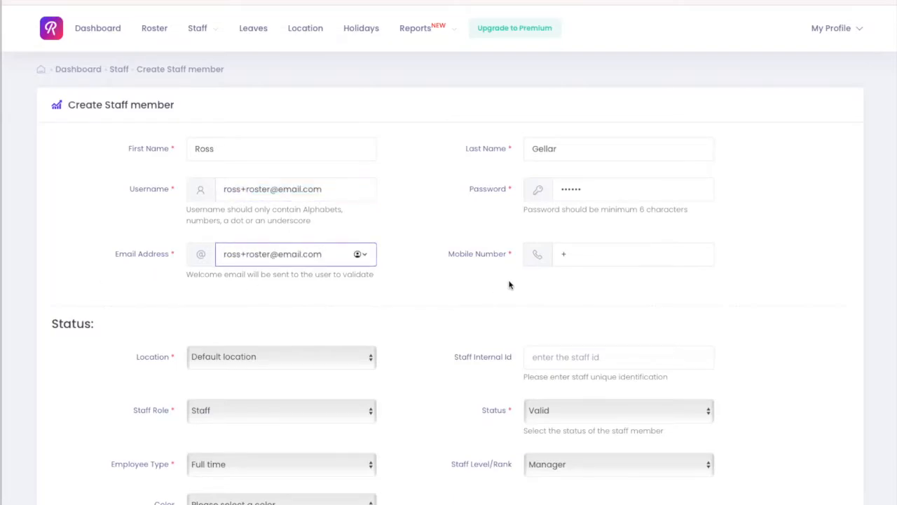
Examine the available options for staff role, status, employee type and staff level/rank.
{"action": "left_click", "coordinate": [585, 256]}
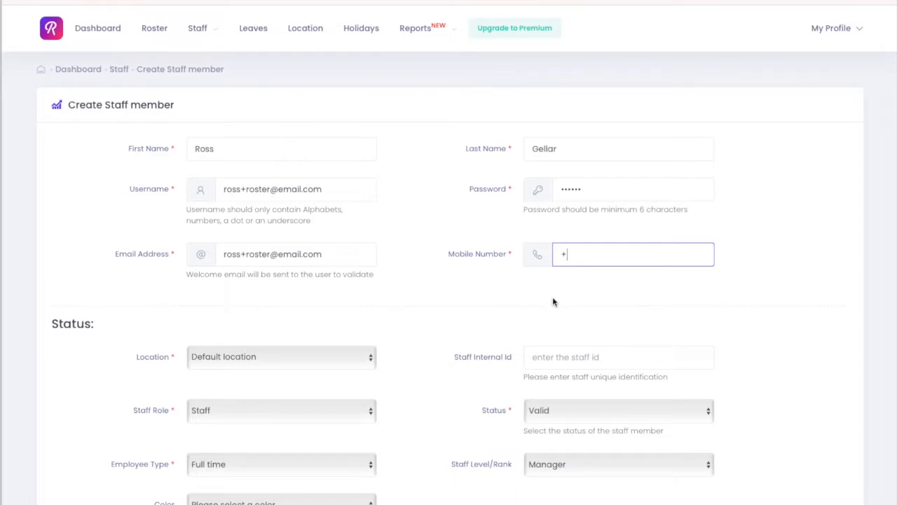
{"action": "scroll", "coordinate": [552, 298], "scroll_direction": "down", "scroll_amount": 2}
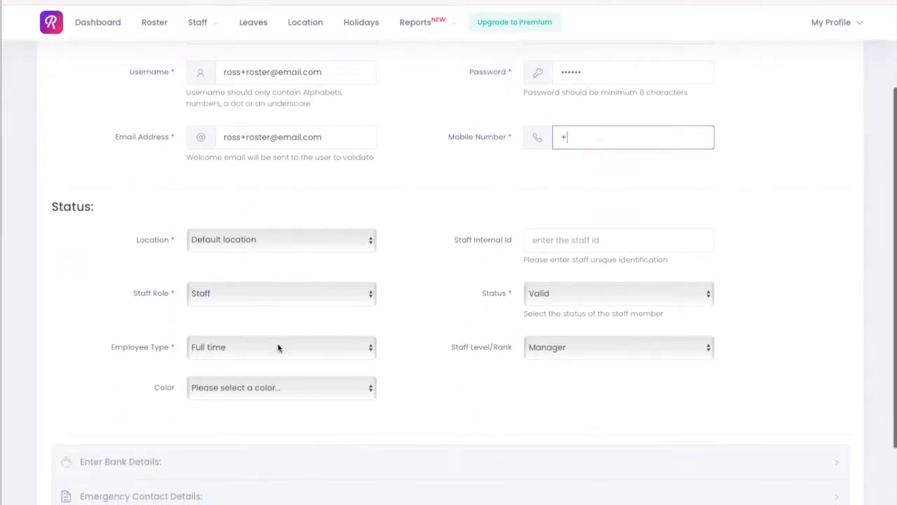
{"action": "left_click", "coordinate": [276, 299]}
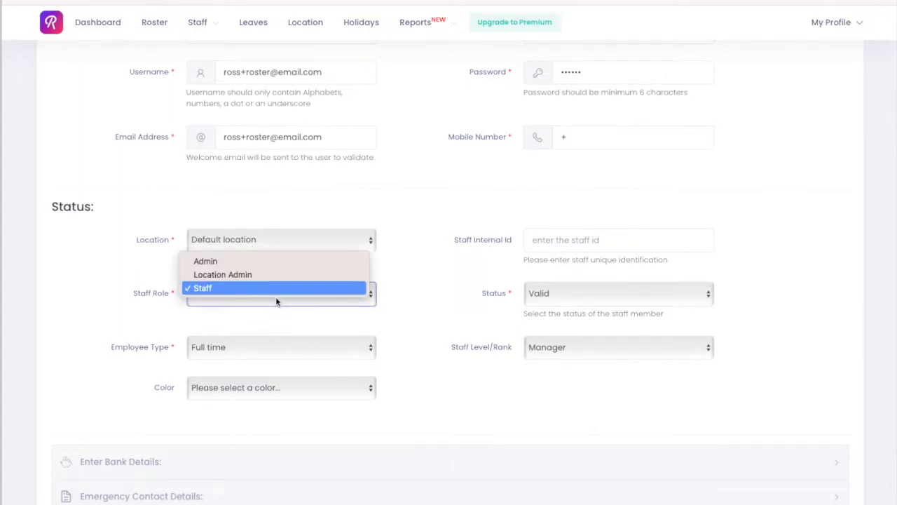
{"action": "left_click", "coordinate": [277, 302]}
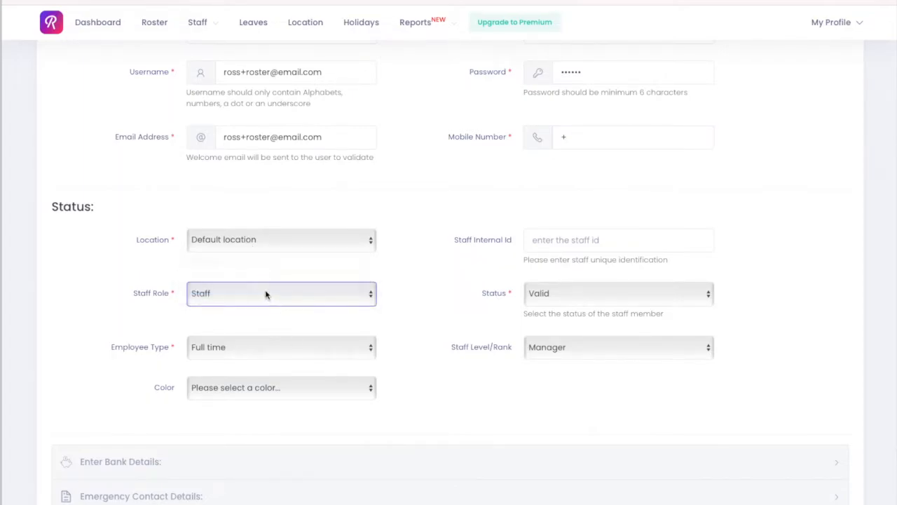
{"action": "left_click", "coordinate": [267, 292]}
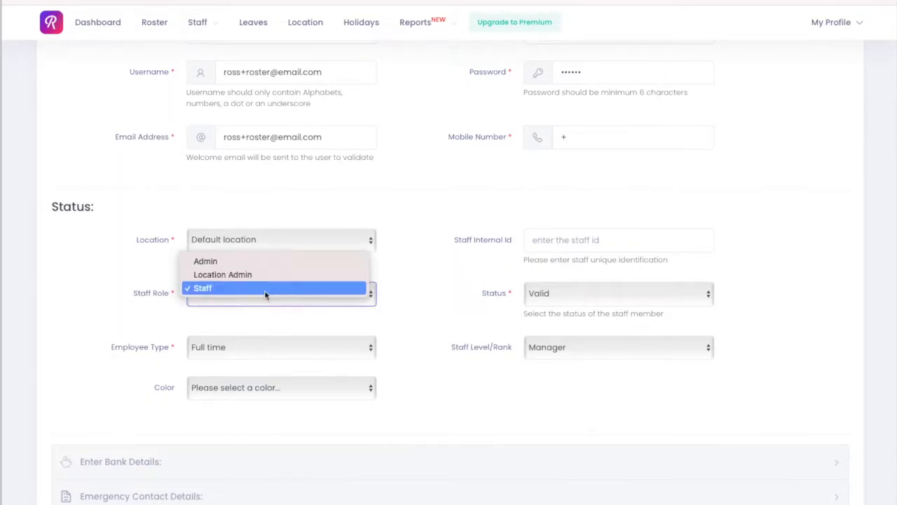
{"action": "left_click", "coordinate": [393, 276]}
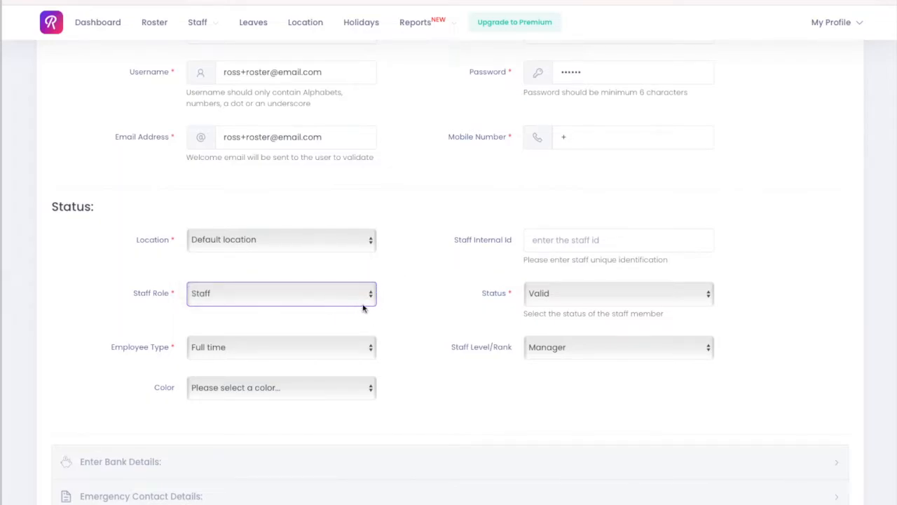
{"action": "left_click", "coordinate": [549, 298]}
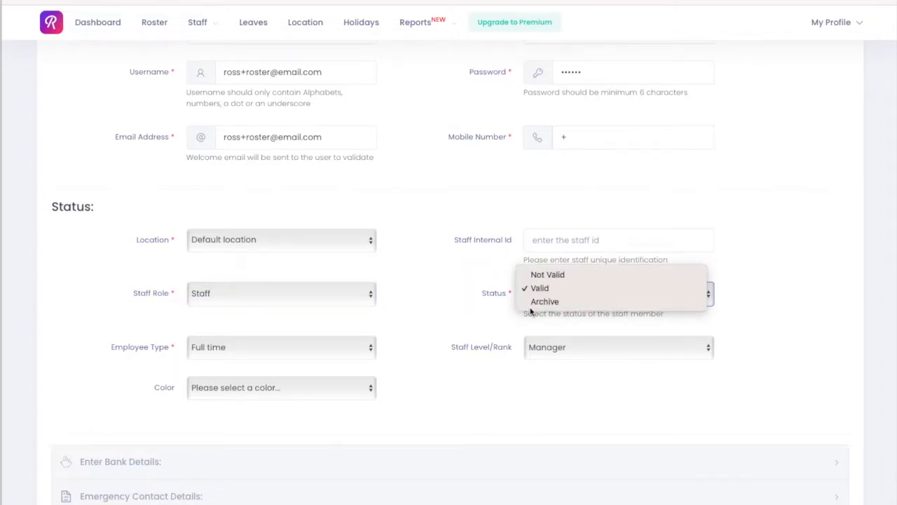
{"action": "left_click", "coordinate": [536, 288]}
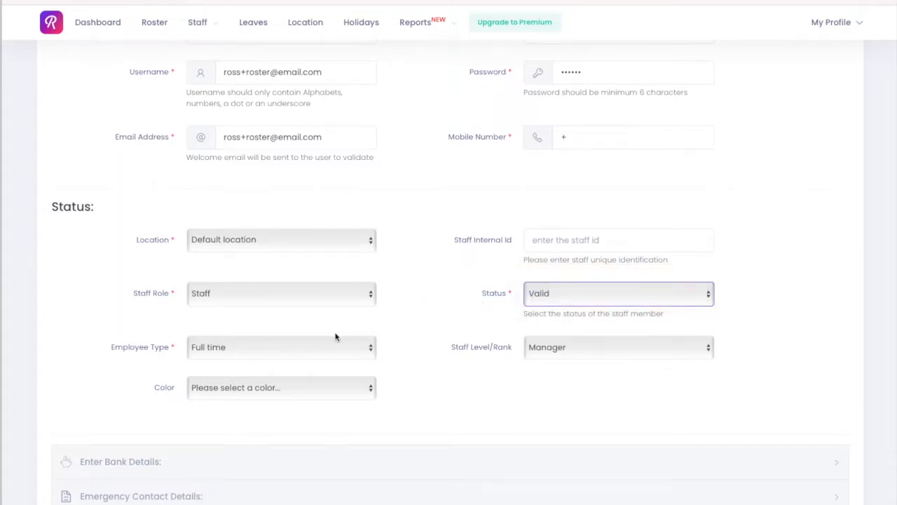
{"action": "scroll", "coordinate": [284, 352], "scroll_direction": "down", "scroll_amount": 1}
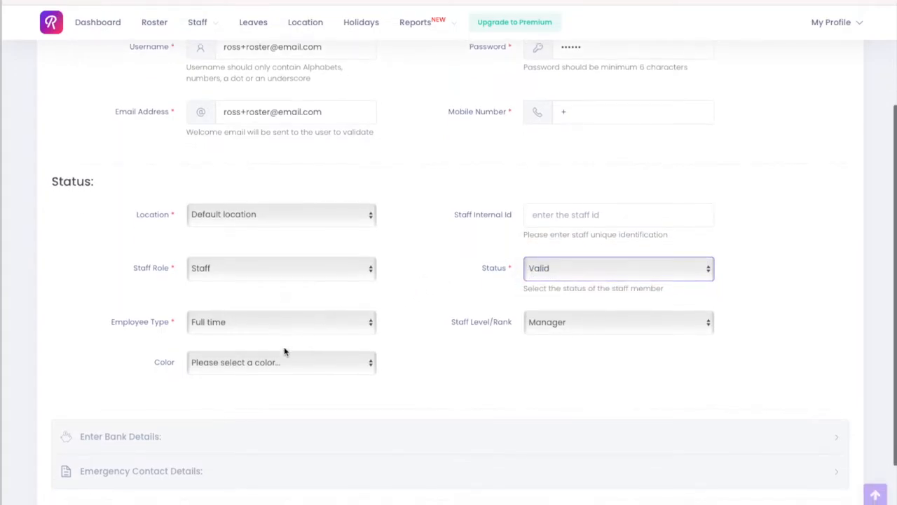
{"action": "left_click", "coordinate": [234, 330]}
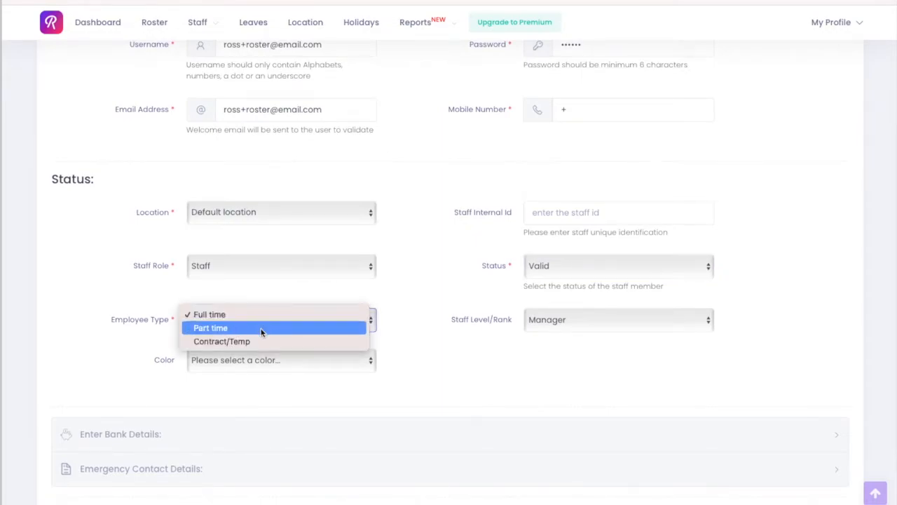
{"action": "left_click", "coordinate": [420, 325]}
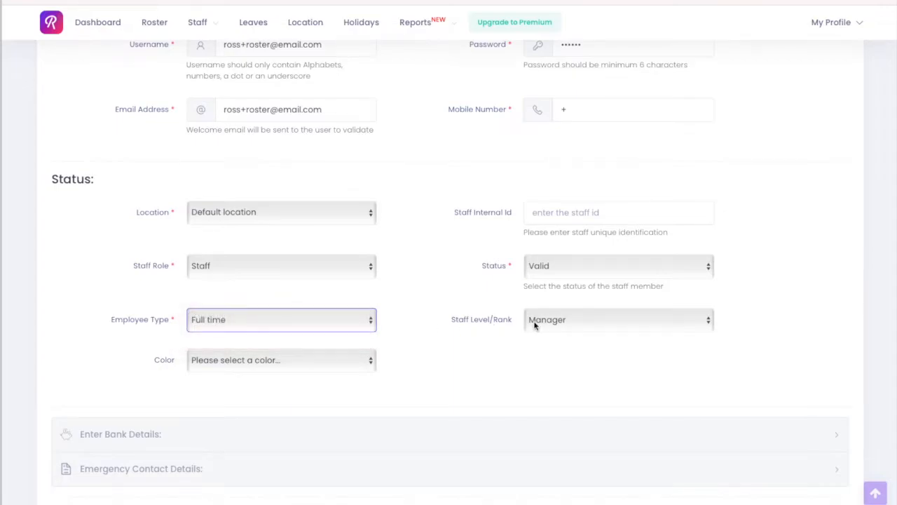
{"action": "left_click", "coordinate": [534, 324]}
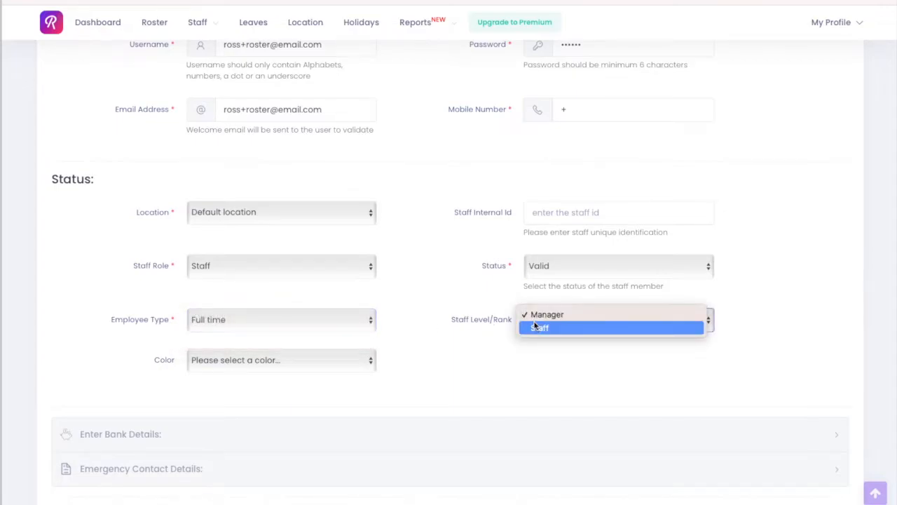
{"action": "left_click", "coordinate": [445, 324]}
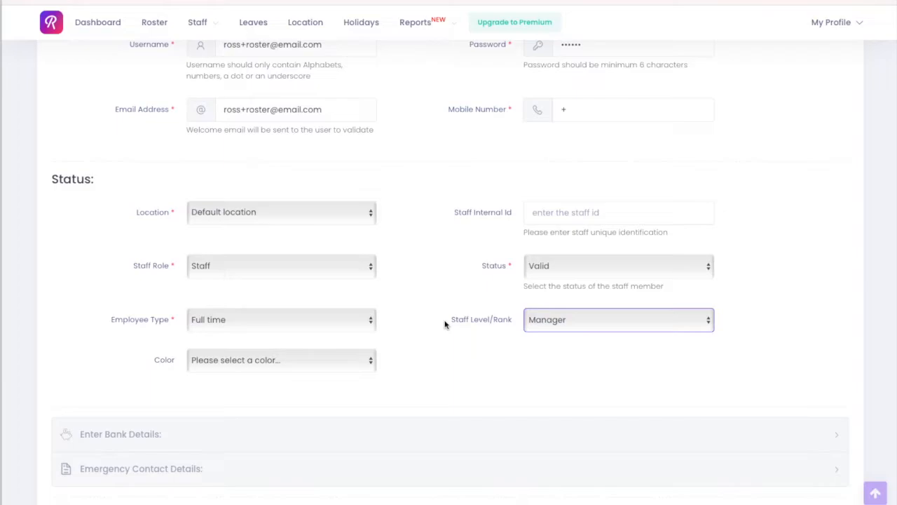
Set the staff member's colour to Indianred.
{"action": "left_click", "coordinate": [326, 366]}
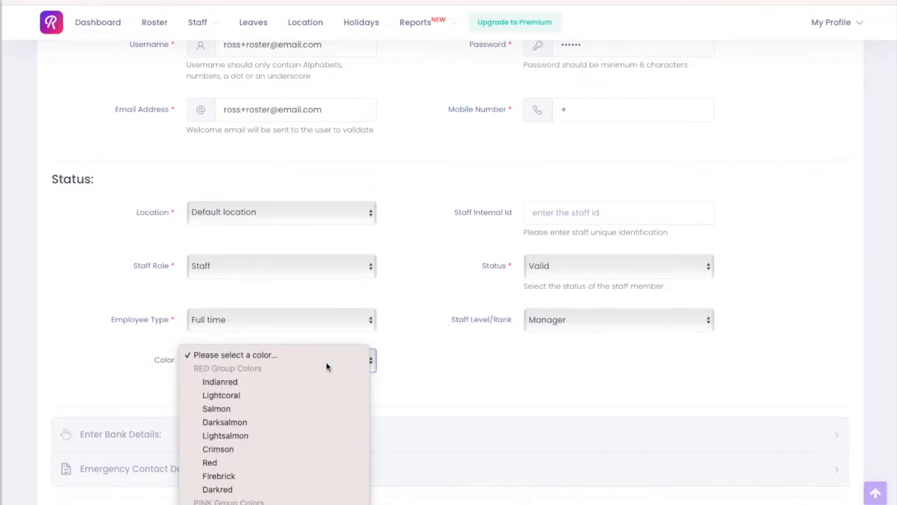
{"action": "scroll", "coordinate": [326, 362], "scroll_direction": "down", "scroll_amount": 3}
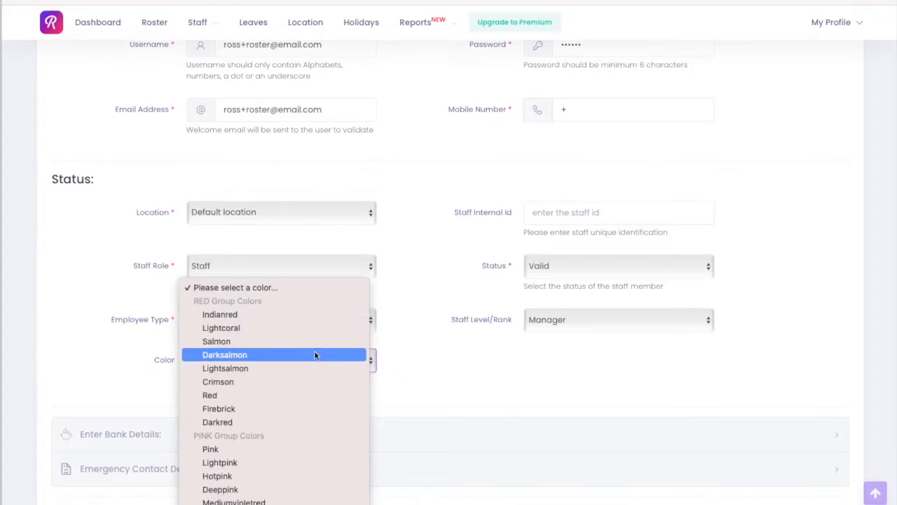
{"action": "left_click", "coordinate": [257, 319]}
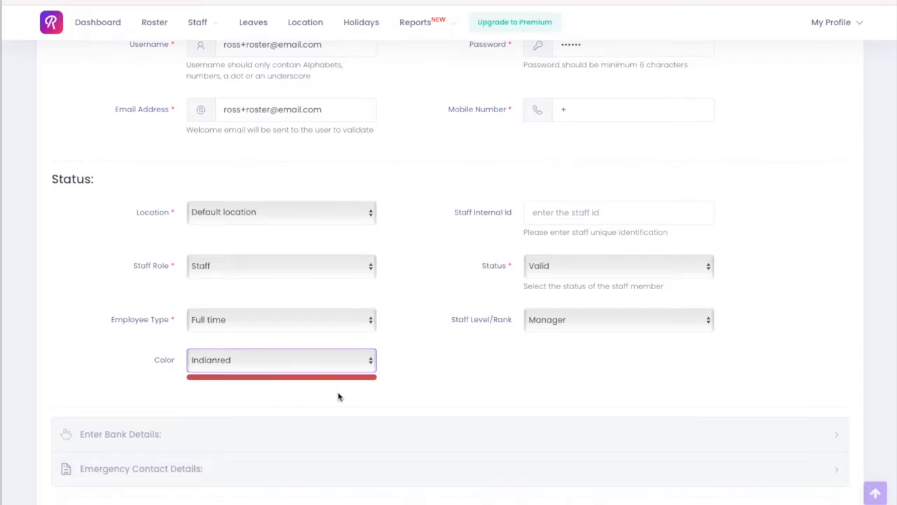
Expand the bank and emergency contact sections, then submit the new staff member.
{"action": "scroll", "coordinate": [338, 396], "scroll_direction": "down", "scroll_amount": 2}
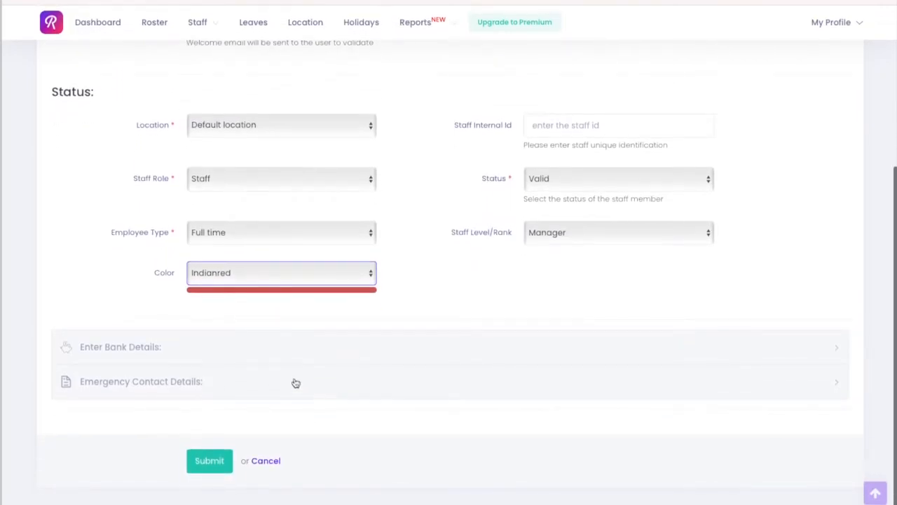
{"action": "left_click", "coordinate": [125, 353]}
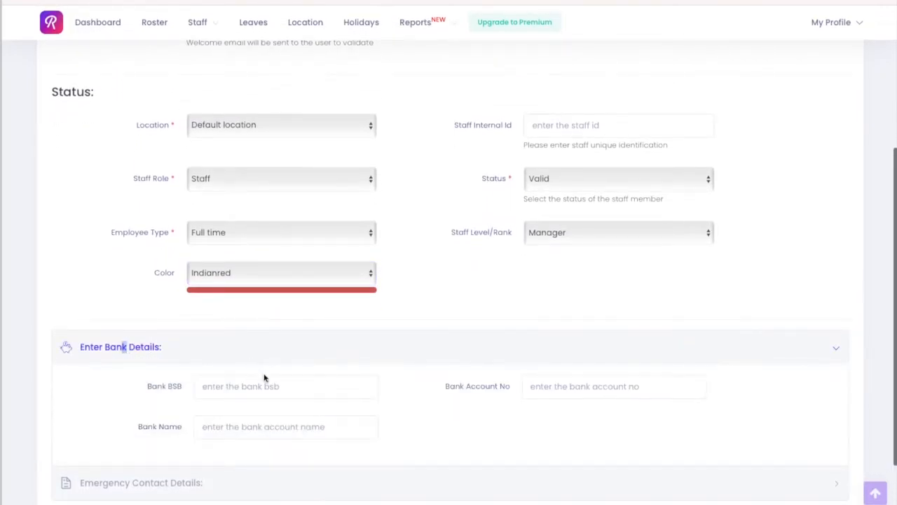
{"action": "scroll", "coordinate": [264, 376], "scroll_direction": "down", "scroll_amount": 1}
{"action": "left_click", "coordinate": [161, 375]}
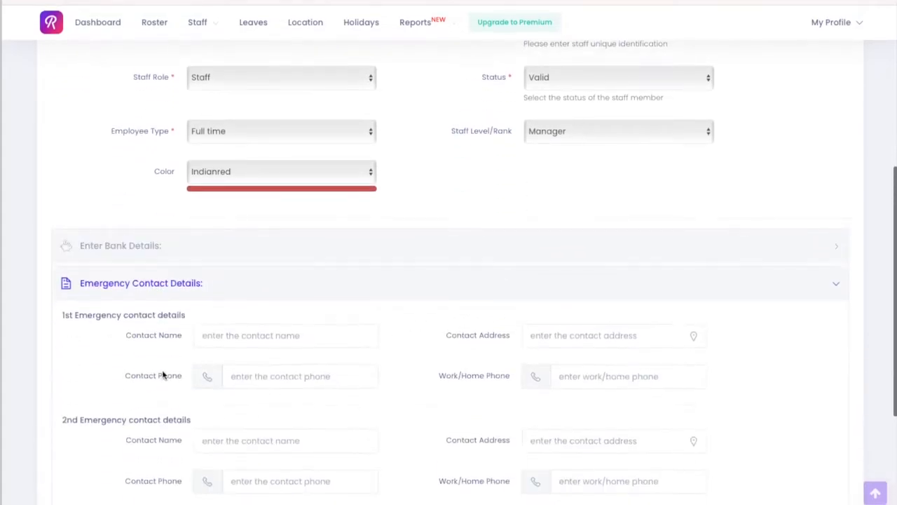
{"action": "scroll", "coordinate": [186, 373], "scroll_direction": "down", "scroll_amount": 1}
{"action": "scroll", "coordinate": [186, 372], "scroll_direction": "down", "scroll_amount": 2}
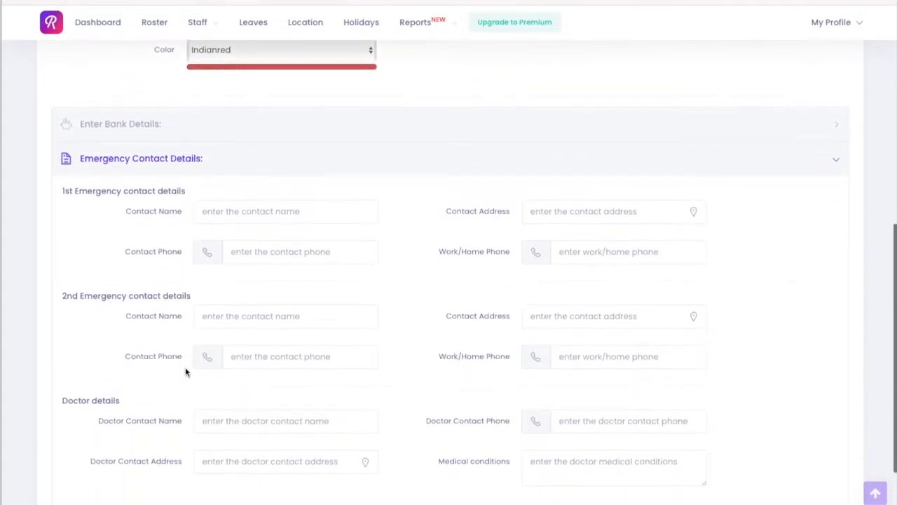
{"action": "scroll", "coordinate": [185, 373], "scroll_direction": "down", "scroll_amount": 1}
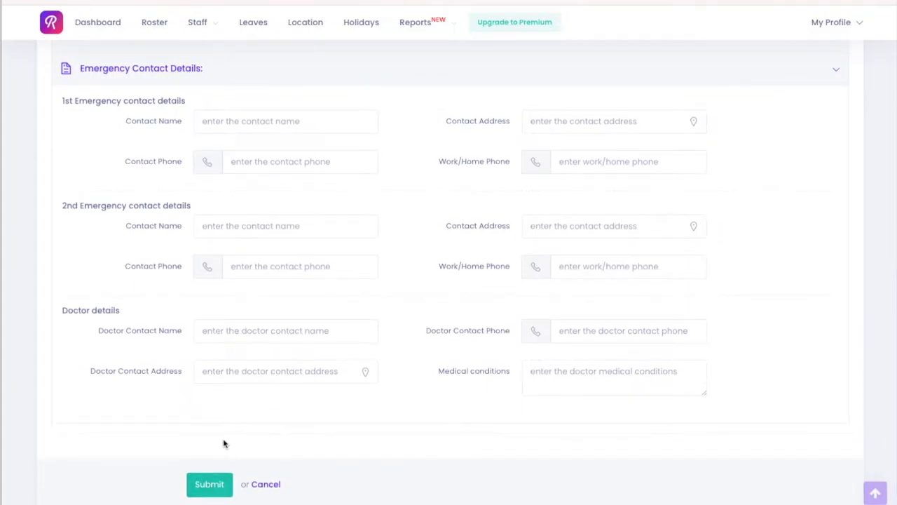
{"action": "left_click", "coordinate": [209, 483]}
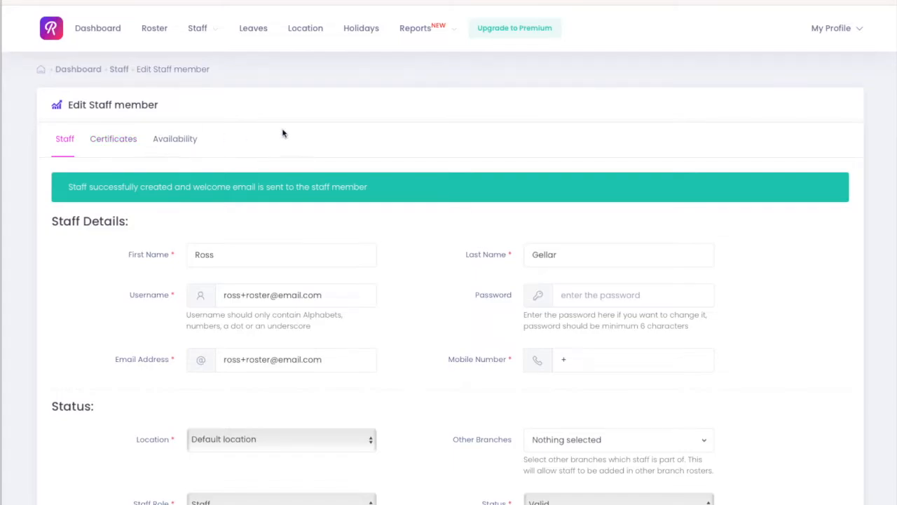
Open the staff member's certificates, start a new certificate and examine its fields, then cancel the form.
{"action": "left_click", "coordinate": [128, 146]}
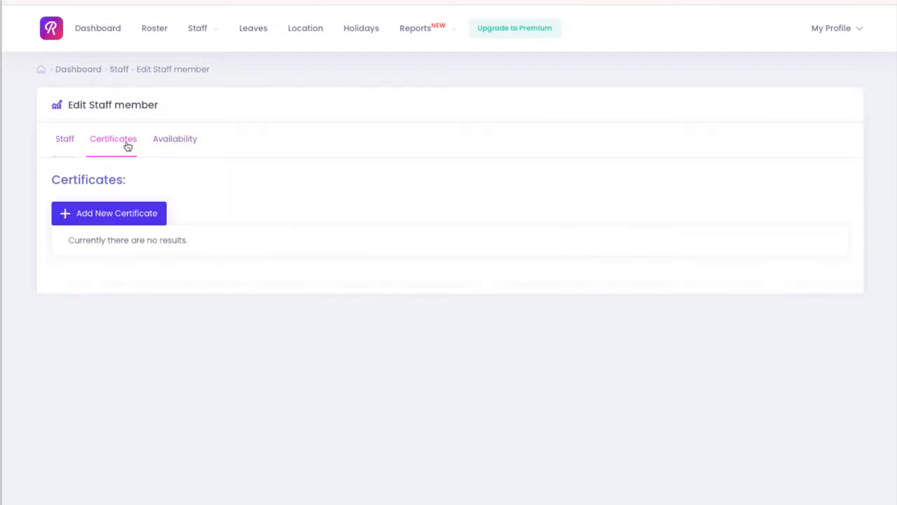
{"action": "left_click", "coordinate": [116, 212]}
{"action": "left_click", "coordinate": [586, 156]}
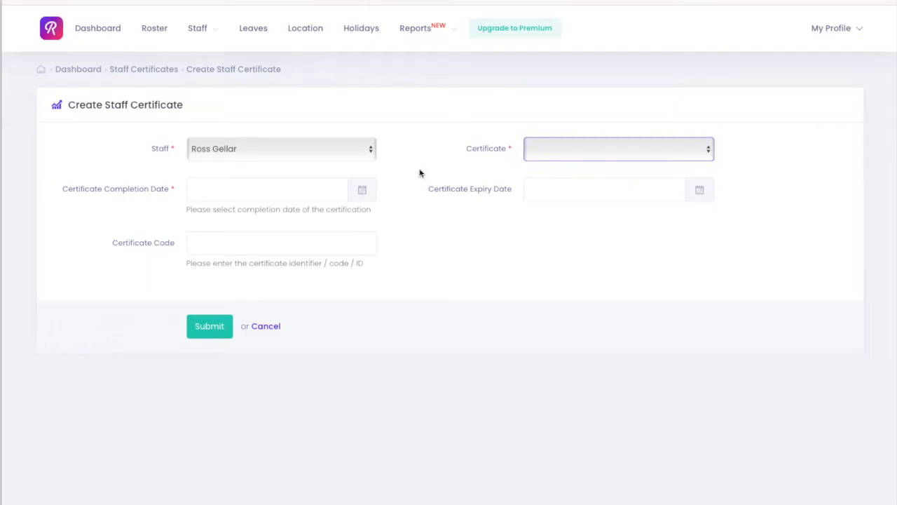
{"action": "left_click", "coordinate": [492, 156]}
{"action": "left_click", "coordinate": [202, 197]}
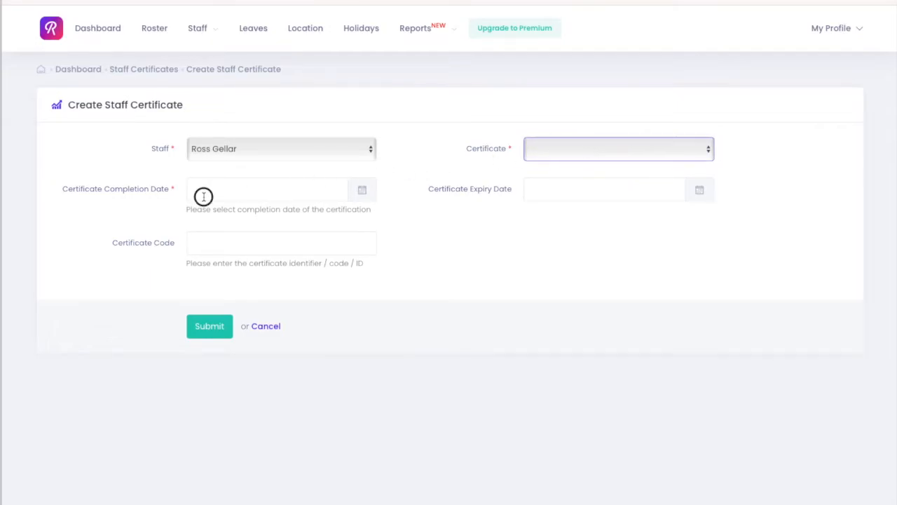
{"action": "left_click", "coordinate": [455, 284]}
{"action": "left_click", "coordinate": [701, 152]}
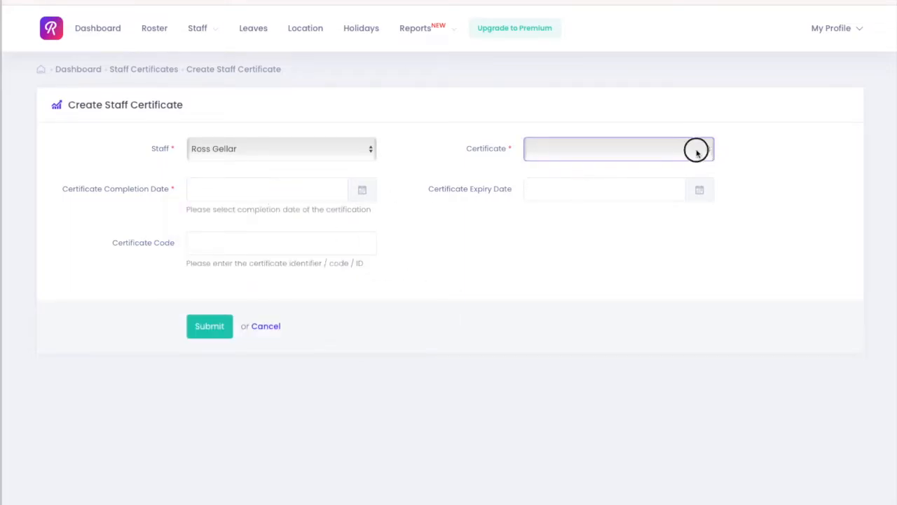
{"action": "left_click", "coordinate": [265, 328]}
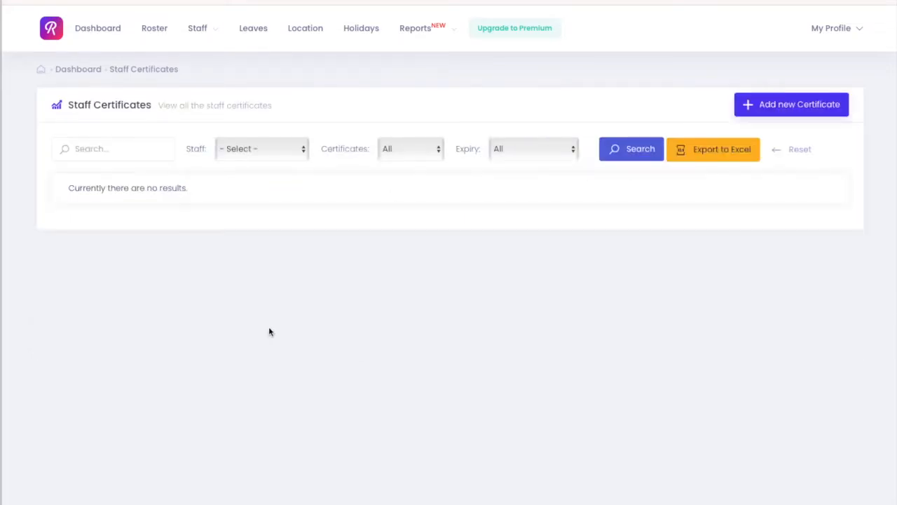
Review the staff certificates list and then the list of staff members.
{"action": "left_click", "coordinate": [788, 103]}
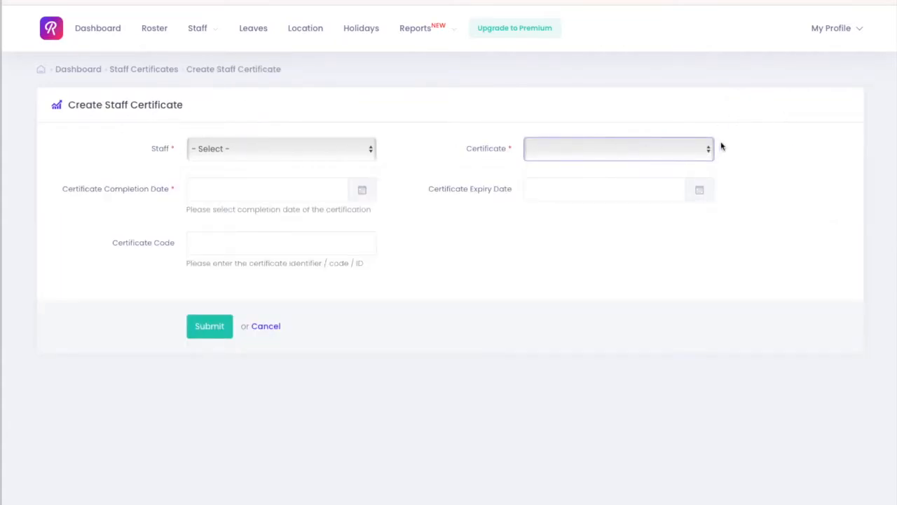
{"action": "left_click", "coordinate": [155, 72]}
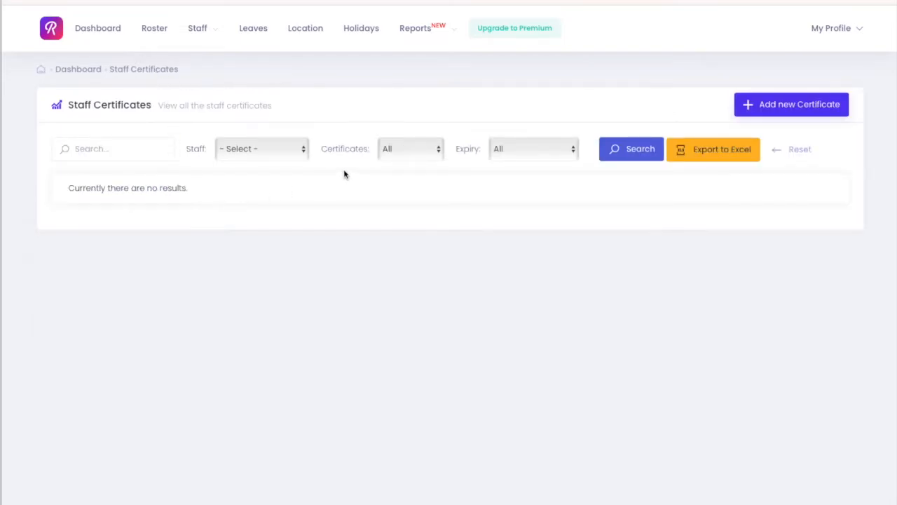
{"action": "left_click", "coordinate": [205, 35]}
{"action": "left_click", "coordinate": [214, 75]}
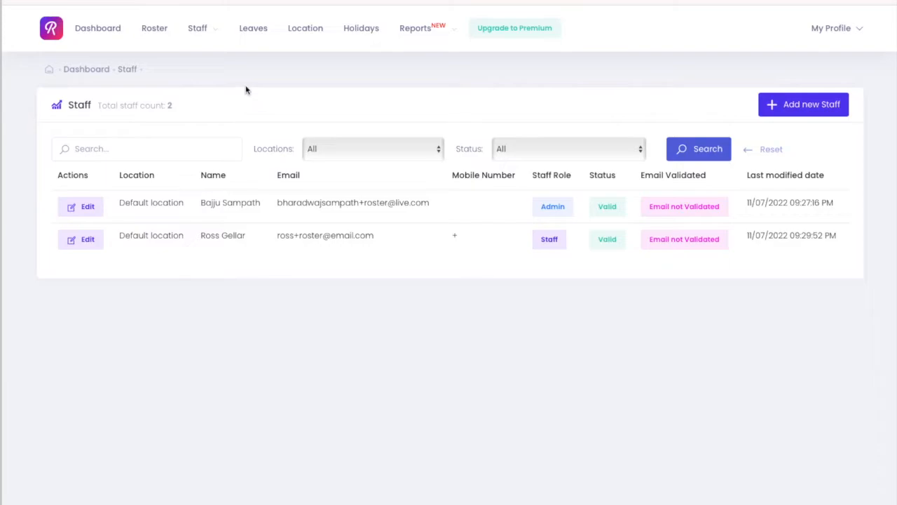
Open the roster and create a shift on Thursday 14 Jul from 9 am to 5 pm for the new staff member.
{"action": "left_click", "coordinate": [148, 34]}
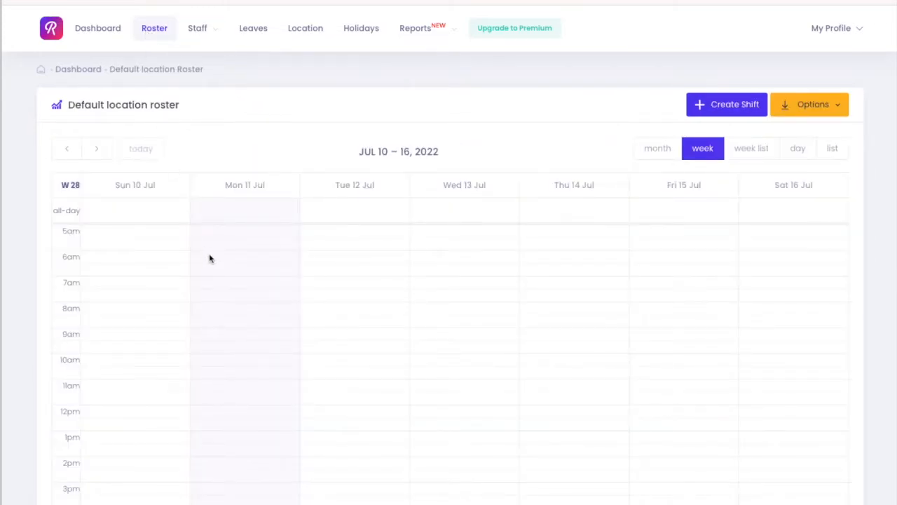
{"action": "scroll", "coordinate": [352, 293], "scroll_direction": "down", "scroll_amount": 1}
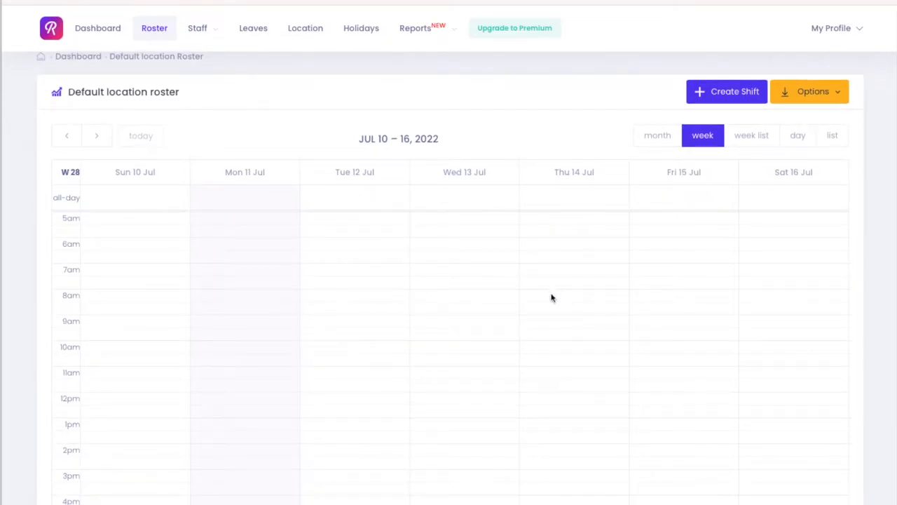
{"action": "left_click_drag", "start_coordinate": [549, 317], "coordinate": [552, 497]}
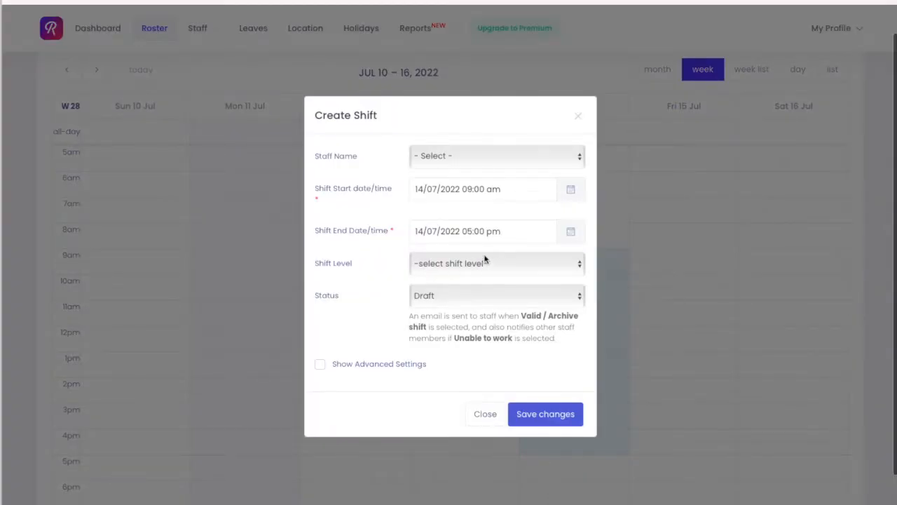
{"action": "left_click", "coordinate": [447, 151]}
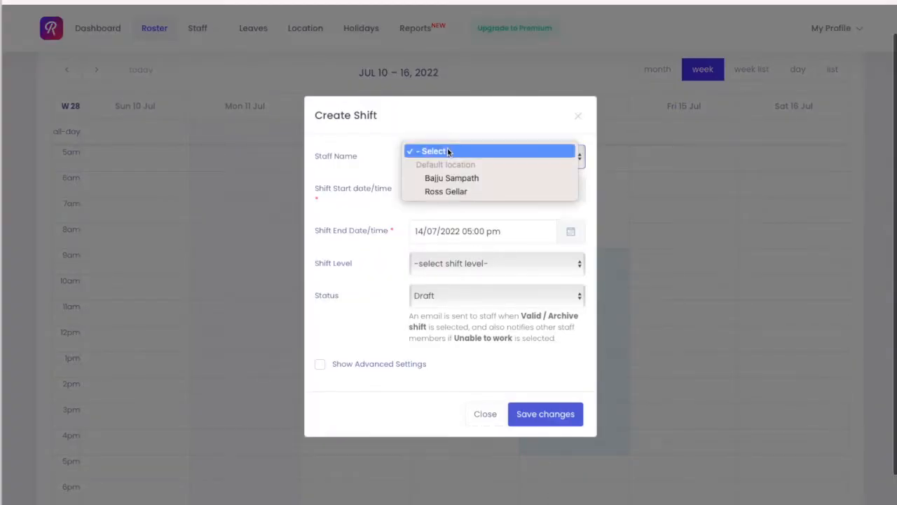
{"action": "left_click", "coordinate": [456, 190]}
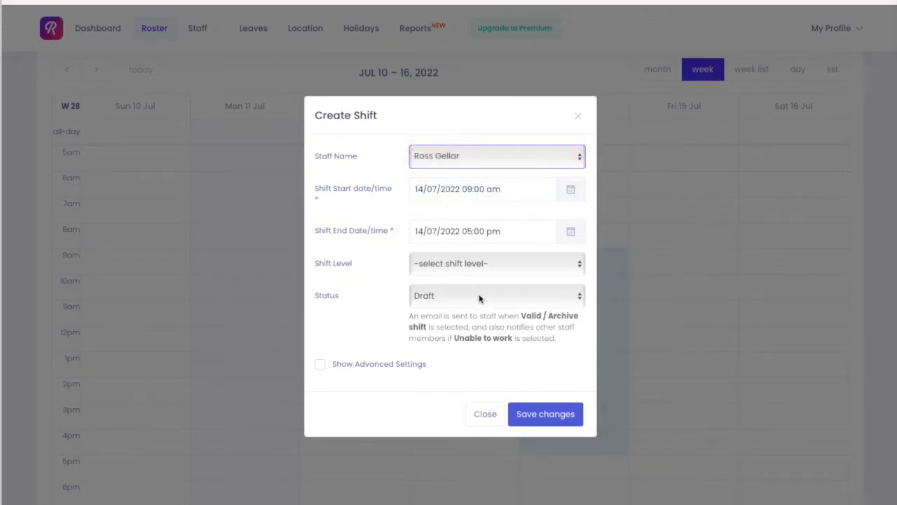
Set the shift level to Staff and the status to Valid Shift.
{"action": "left_click", "coordinate": [491, 265]}
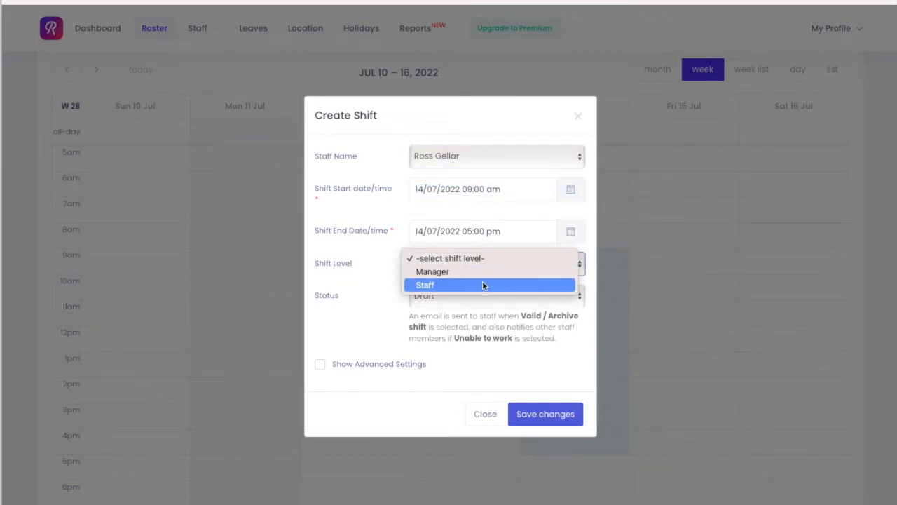
{"action": "left_click", "coordinate": [483, 286]}
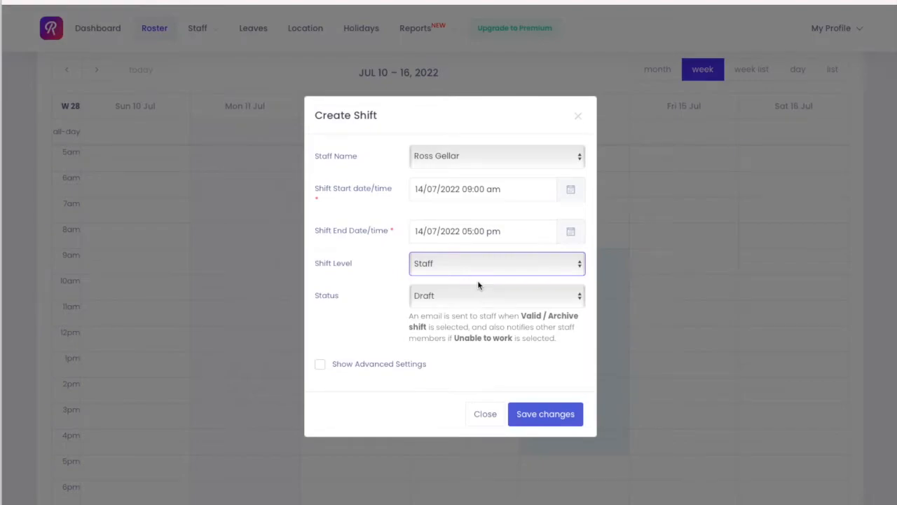
{"action": "left_click", "coordinate": [481, 292]}
{"action": "left_click", "coordinate": [480, 289]}
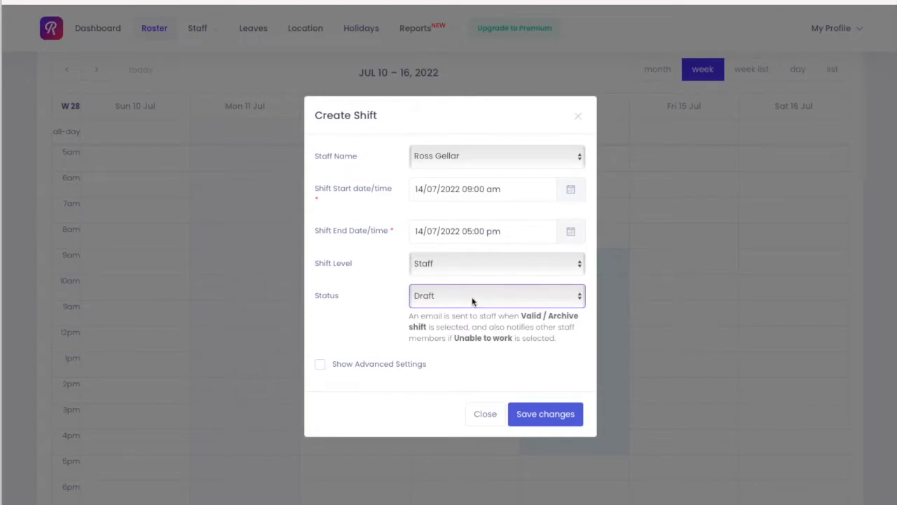
{"action": "left_click", "coordinate": [472, 301]}
{"action": "left_click", "coordinate": [471, 302]}
Show advanced settings and enter the comments "1. Pickup stuff" and "2. Deliver it on the location".
{"action": "left_click", "coordinate": [360, 365]}
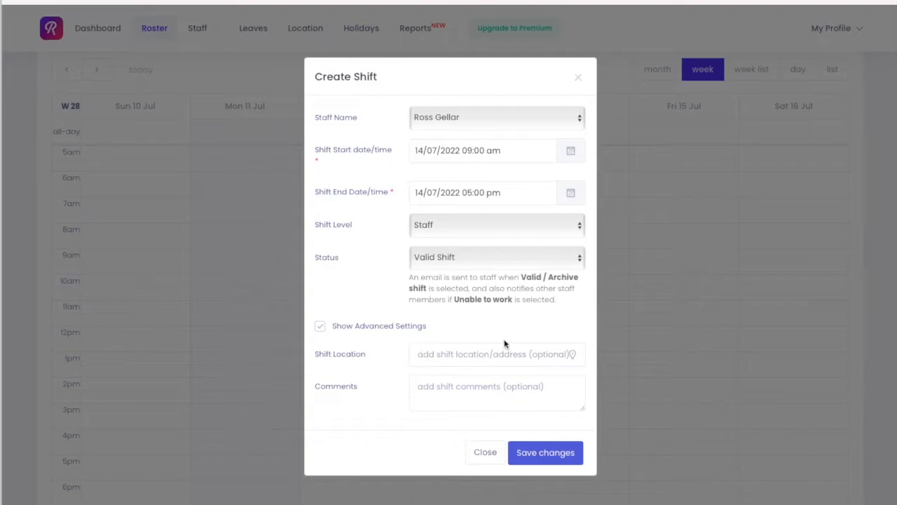
{"action": "left_click", "coordinate": [468, 355]}
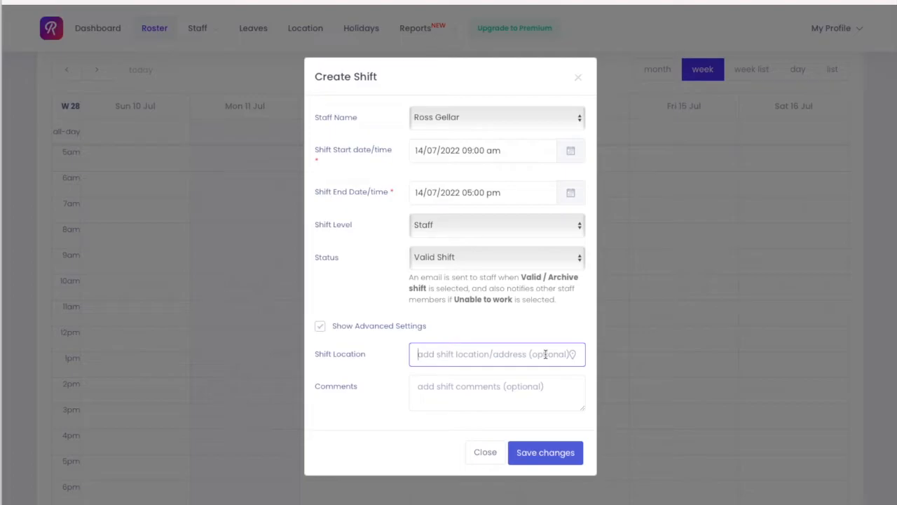
{"action": "left_click", "coordinate": [485, 387]}
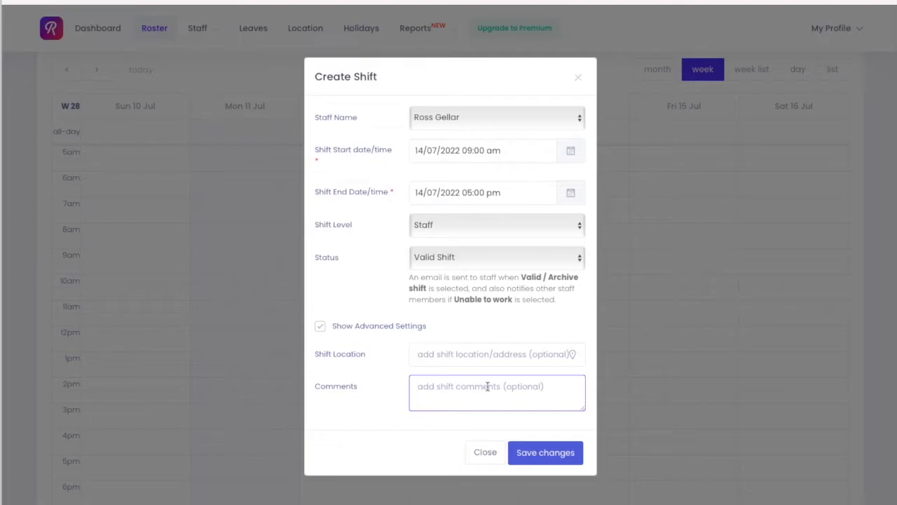
{"action": "type", "text": "1. {oc"}
{"action": "key", "text": "BackSpace"}
{"action": "key", "text": "BackSpace"}
{"action": "key", "text": "BackSpace"}
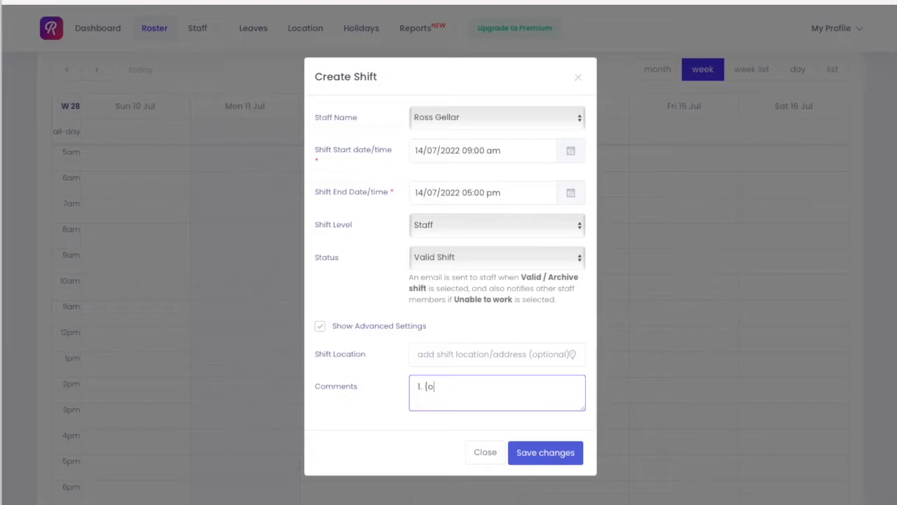
{"action": "type", "text": "Pickup stuff"}
{"action": "key", "text": "Return"}
{"action": "type", "text": "2. Deliver it "}
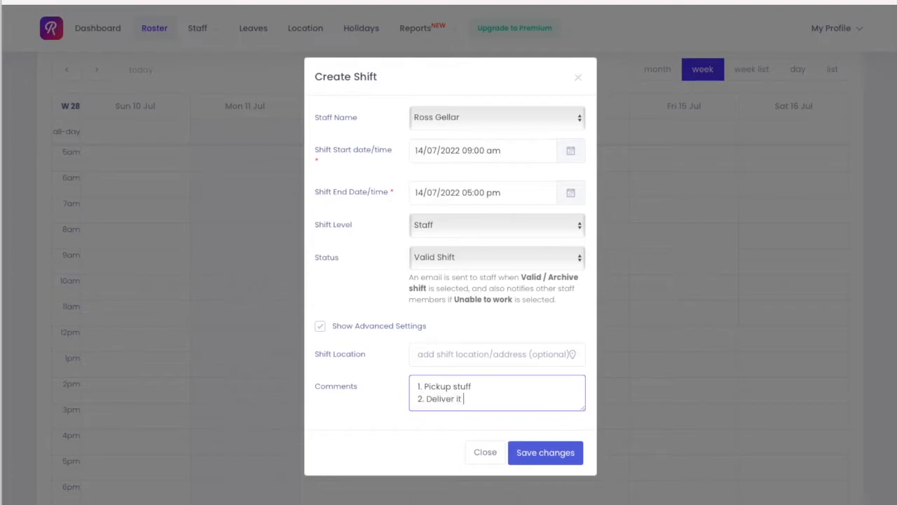
{"action": "type", "text": "on the location"}
Save the new shift.
{"action": "left_click", "coordinate": [544, 452]}
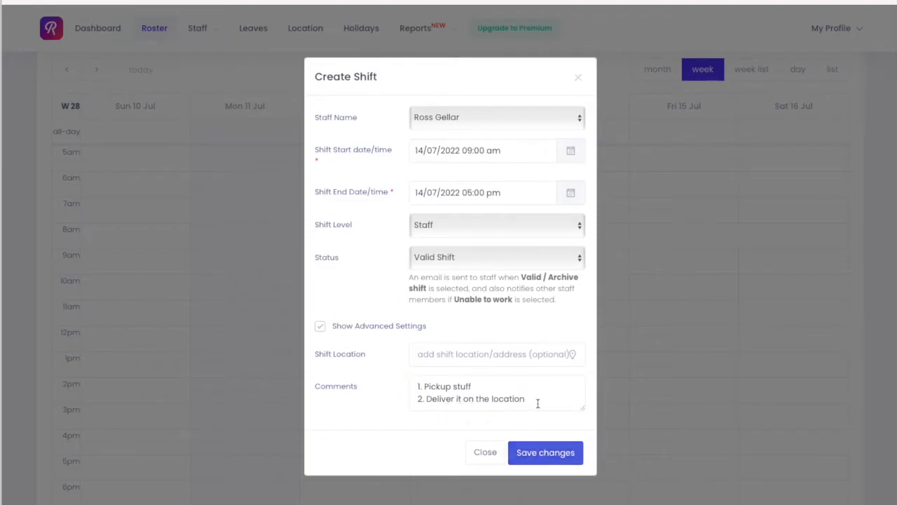
{"action": "left_click_drag", "start_coordinate": [537, 402], "coordinate": [370, 389]}
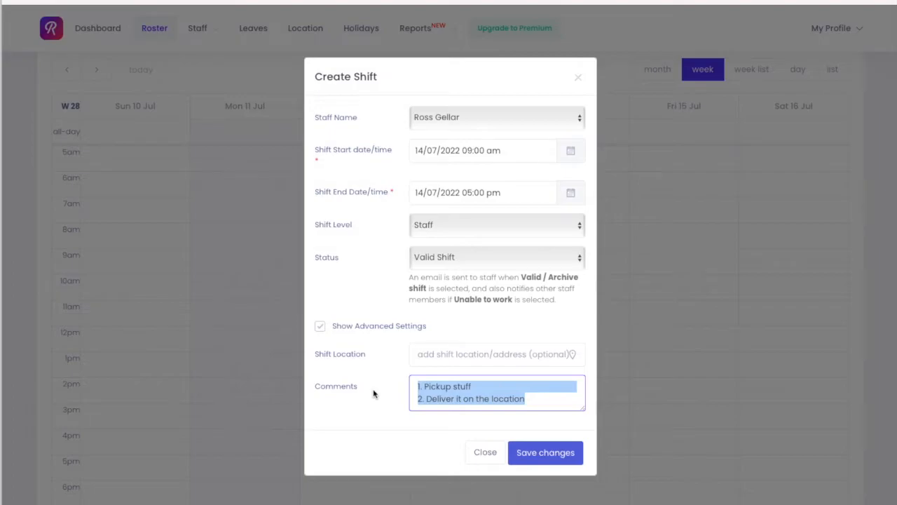
{"action": "left_click", "coordinate": [568, 450]}
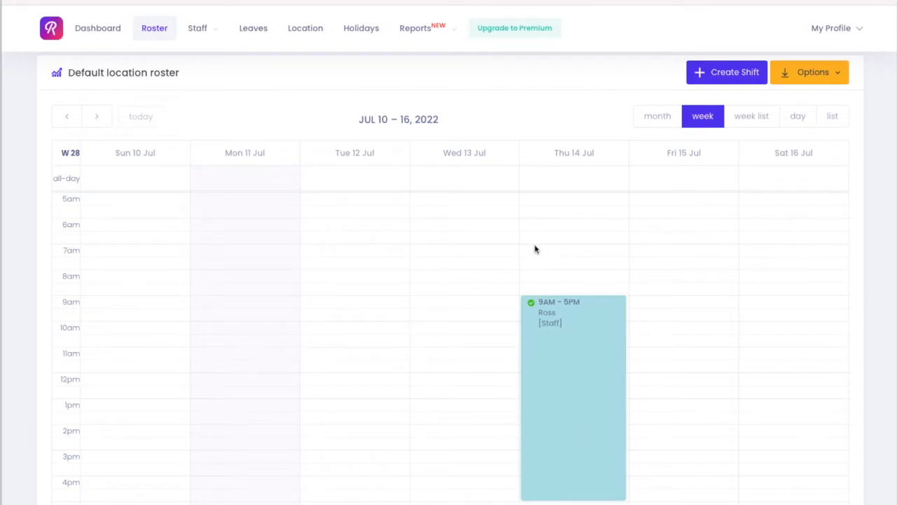
Open the default location for editing and rename it Sydney Branch.
{"action": "scroll", "coordinate": [410, 262], "scroll_direction": "down", "scroll_amount": 1}
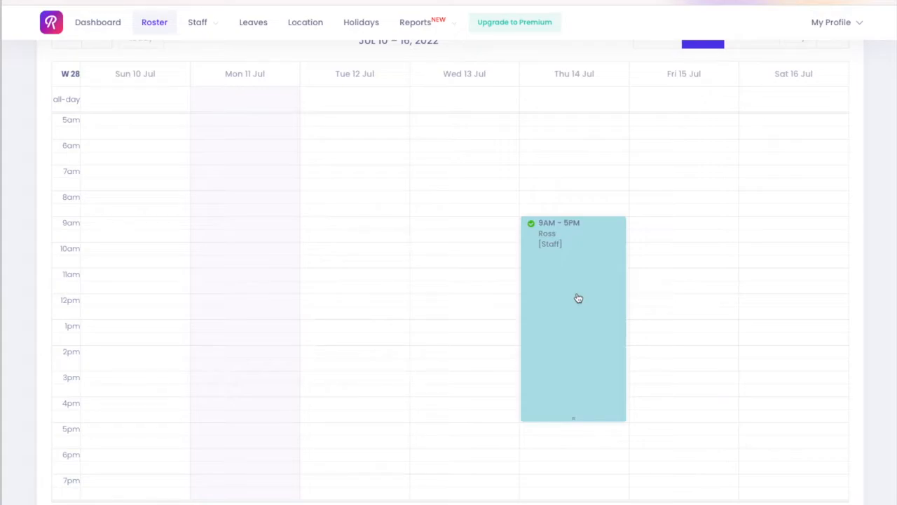
{"action": "scroll", "coordinate": [497, 279], "scroll_direction": "up", "scroll_amount": 3}
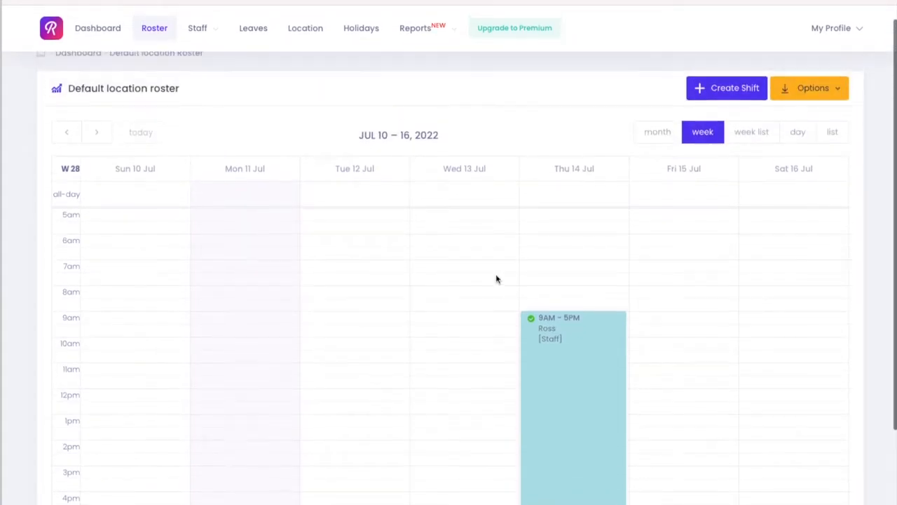
{"action": "left_click", "coordinate": [305, 28]}
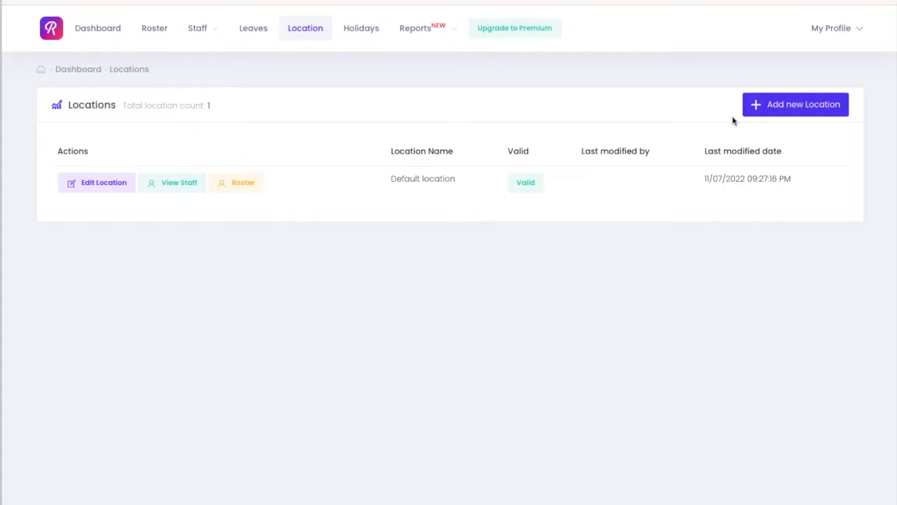
{"action": "left_click", "coordinate": [129, 189]}
{"action": "triple_click", "coordinate": [232, 146]}
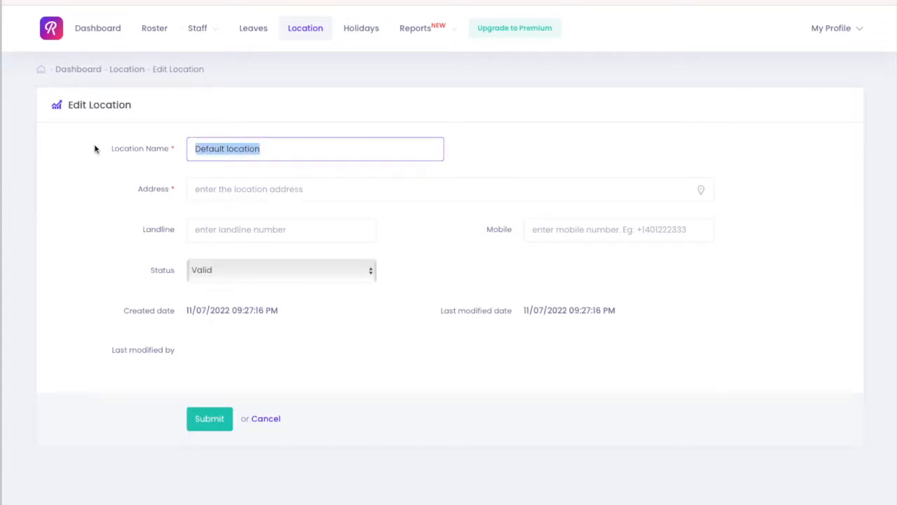
{"action": "type", "text": "Sydney "}
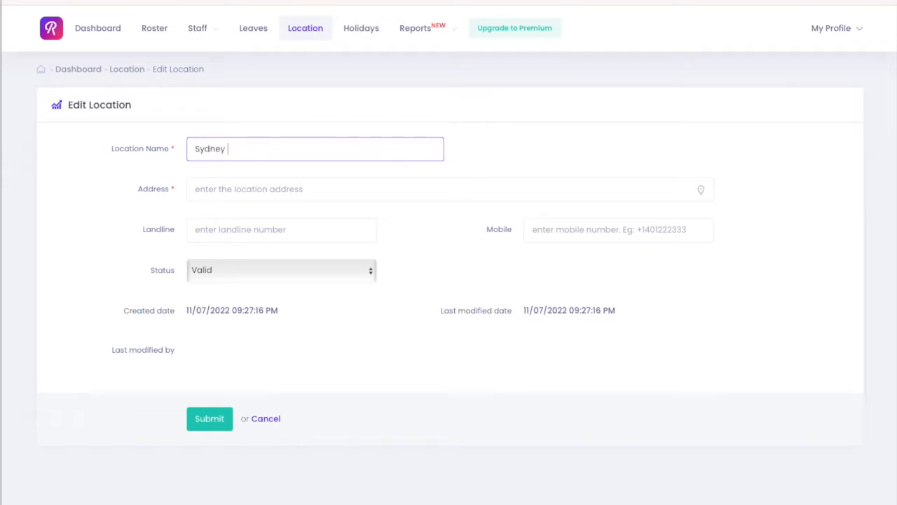
{"action": "type", "text": "Brand"}
Set the location's address to George street, fill in the landline number, and submit the changes.
{"action": "left_click", "coordinate": [260, 184]}
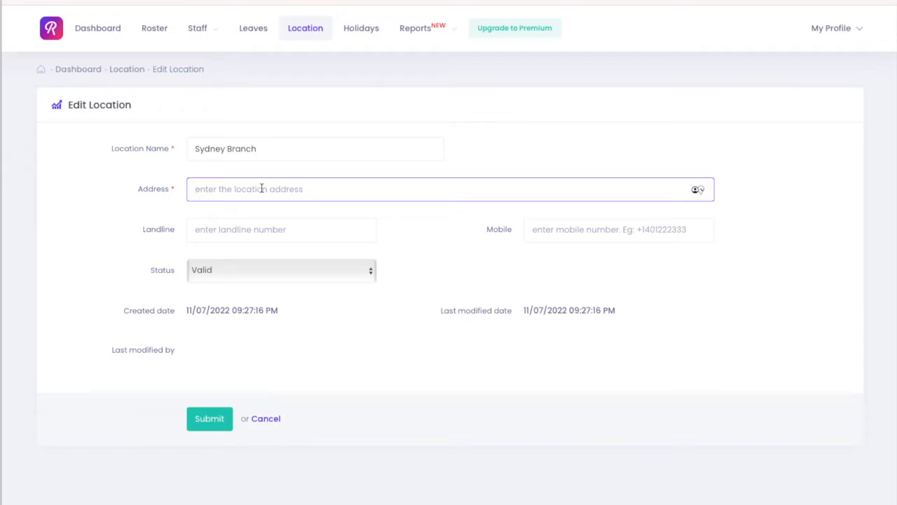
{"action": "type", "text": "George sydne"}
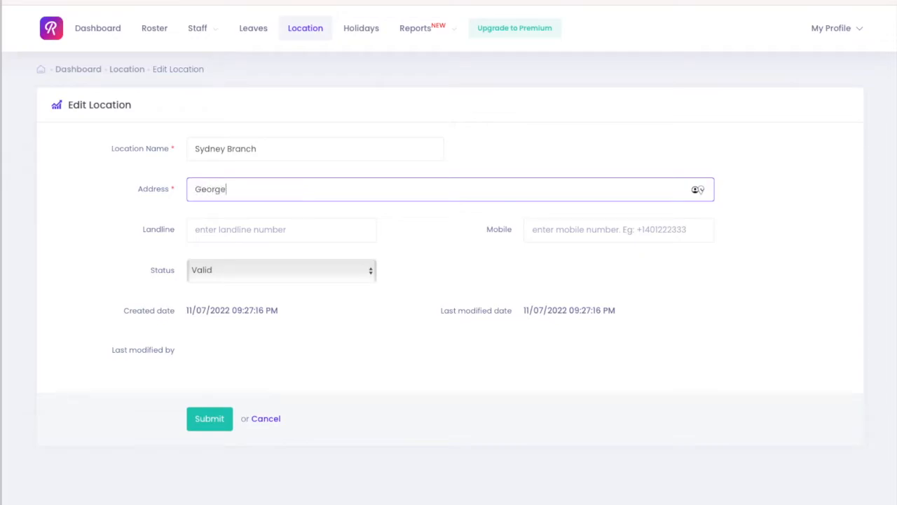
{"action": "key", "text": "BackSpace"}
{"action": "key", "text": "BackSpace"}
{"action": "key", "text": "BackSpace"}
{"action": "key", "text": "BackSpace"}
{"action": "type", "text": "treet"}
{"action": "key", "text": "Tab"}
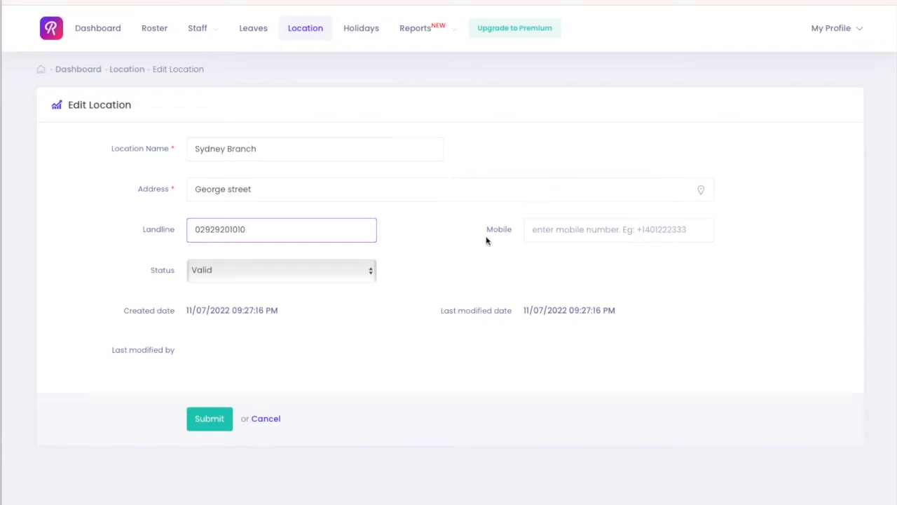
{"action": "left_click", "coordinate": [210, 418]}
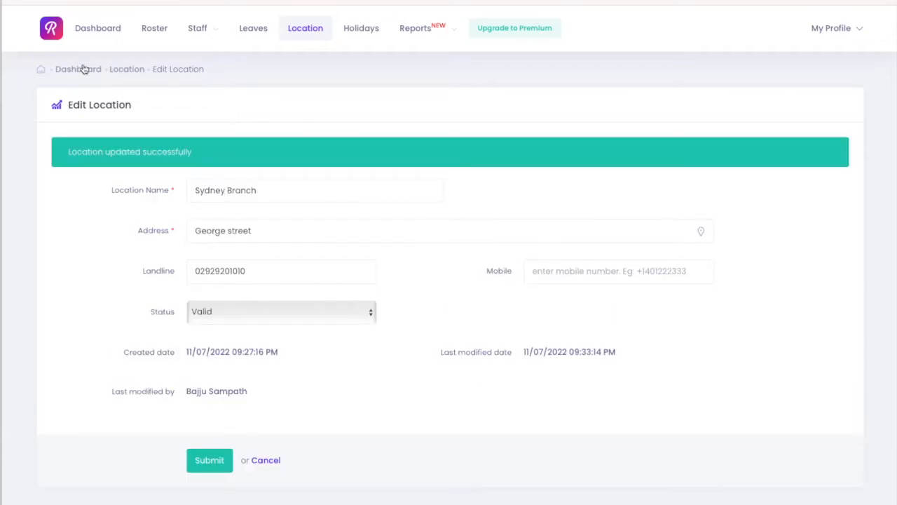
Start a new location from the locations list and name it Melbourne Branch.
{"action": "left_click", "coordinate": [308, 31]}
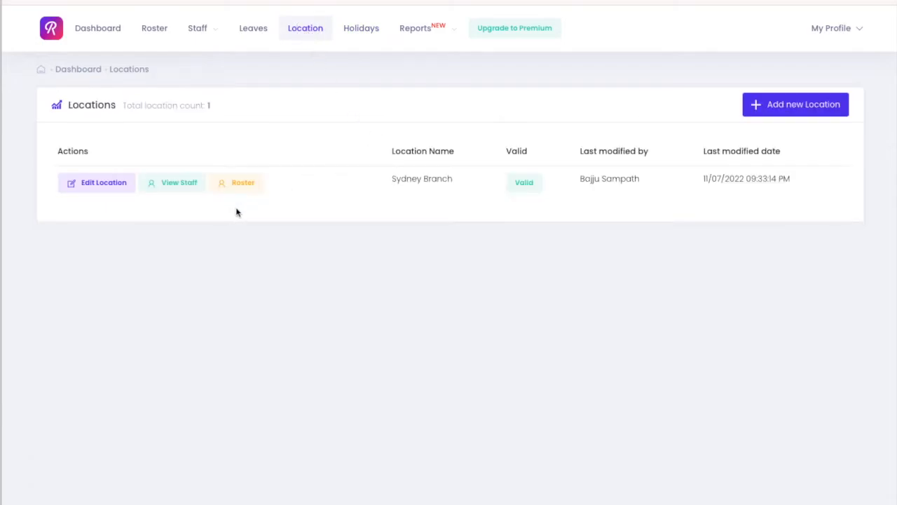
{"action": "left_click", "coordinate": [758, 109]}
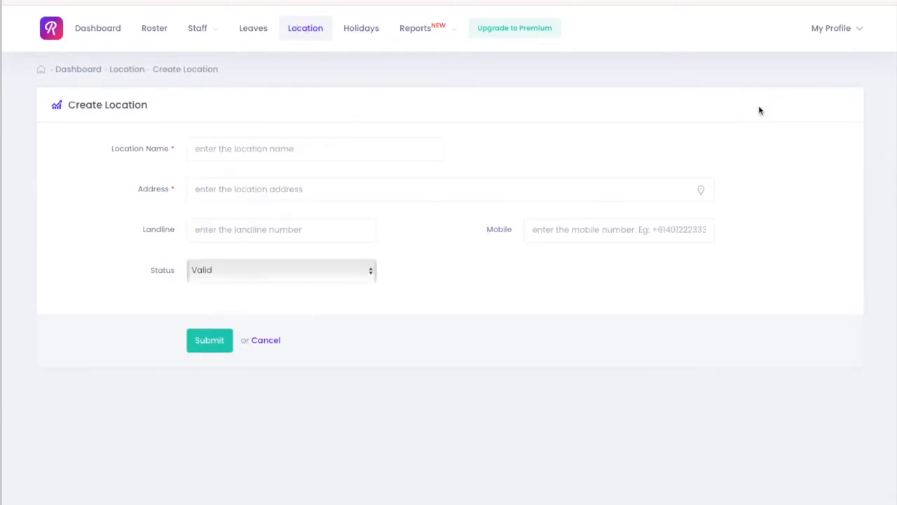
{"action": "left_click", "coordinate": [225, 150]}
{"action": "type", "text": "Mel"}
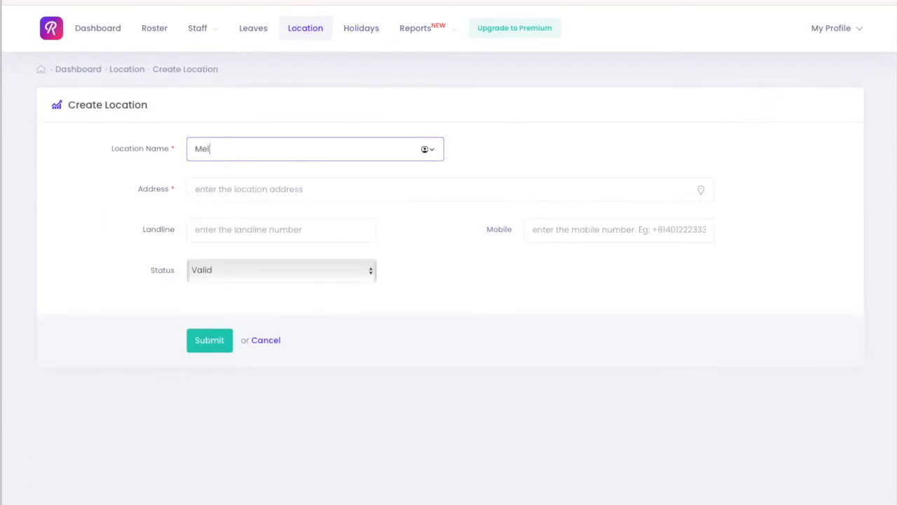
{"action": "type", "text": "bourne Branch"}
{"action": "key", "text": "Tab"}
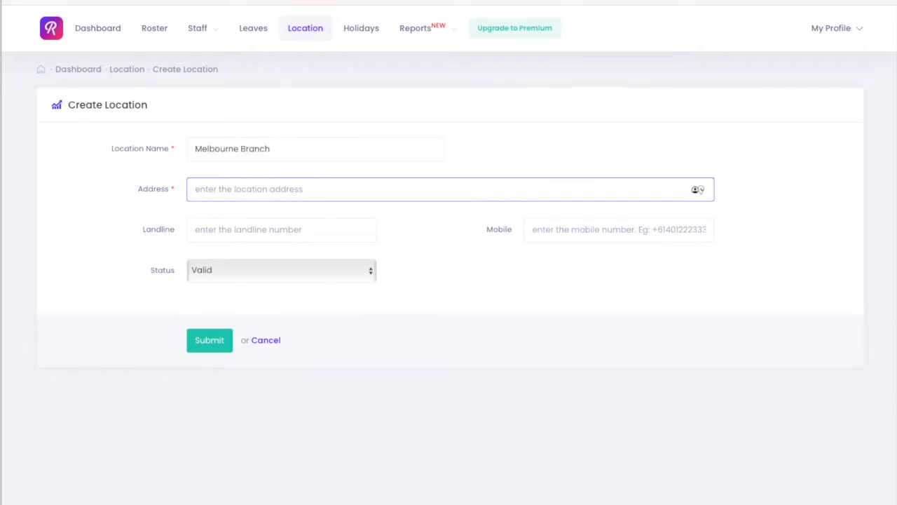
Set the new location's address to Batman street, fill in the landline number, and submit it.
{"action": "type", "text": "Bat"}
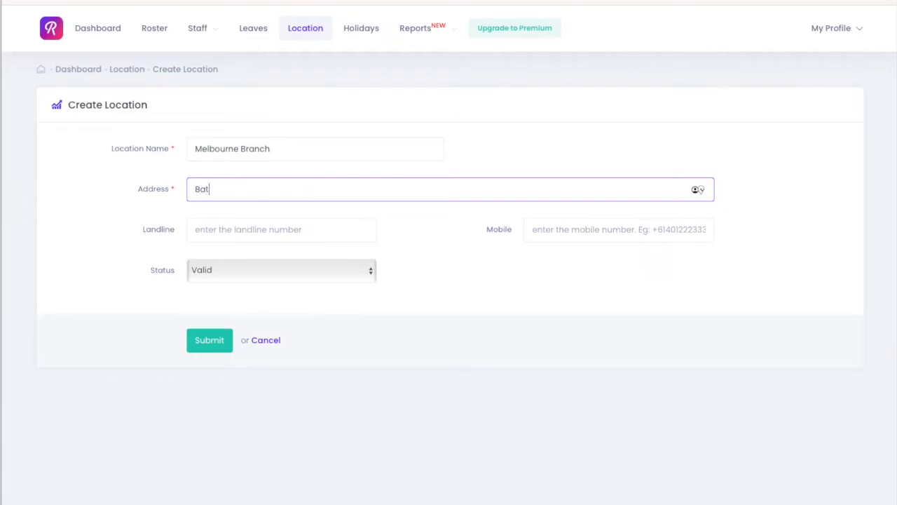
{"action": "type", "text": "man street"}
{"action": "key", "text": "Tab"}
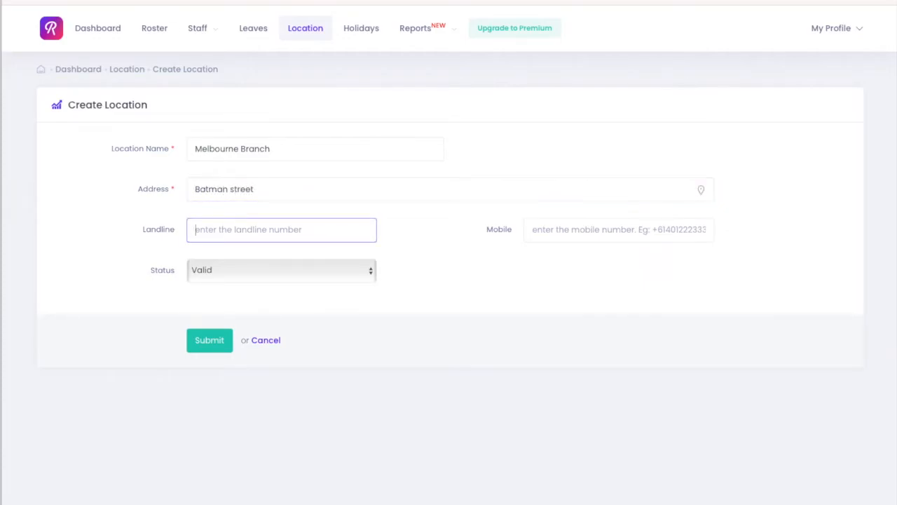
{"action": "type", "text": "02919191l"}
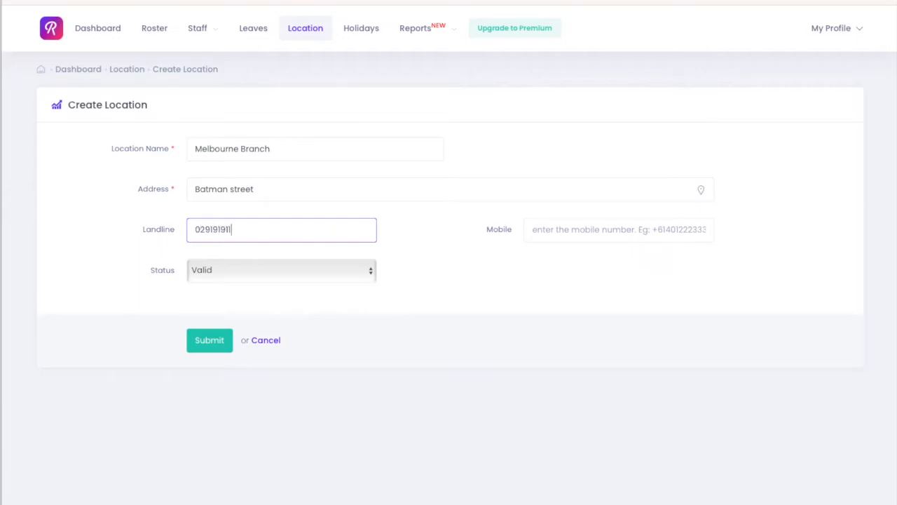
{"action": "left_click", "coordinate": [202, 347]}
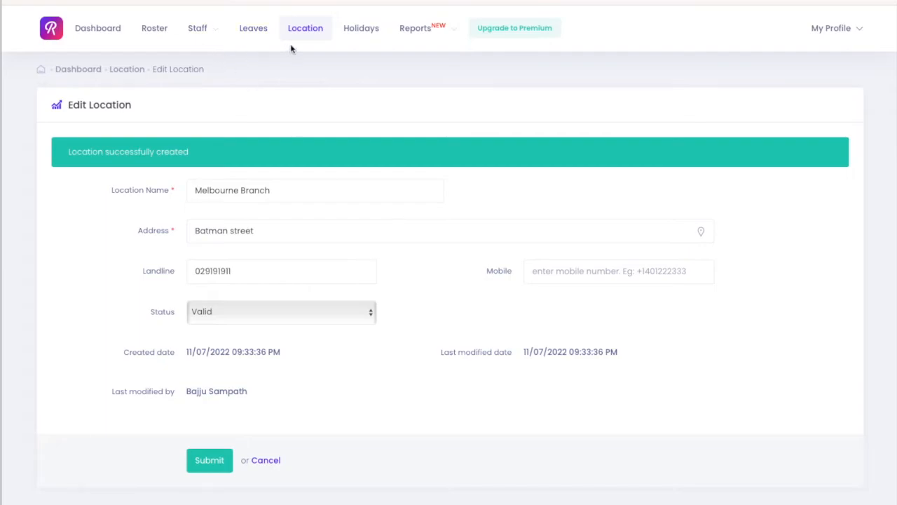
Open the roster and switch its location to Sydney Branch and back to Melbourne Branch.
{"action": "left_click", "coordinate": [156, 29]}
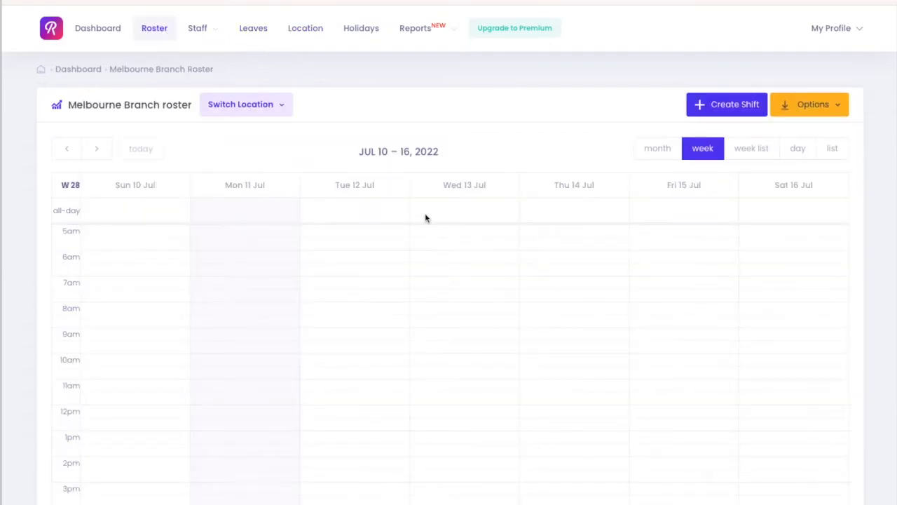
{"action": "left_click", "coordinate": [258, 105]}
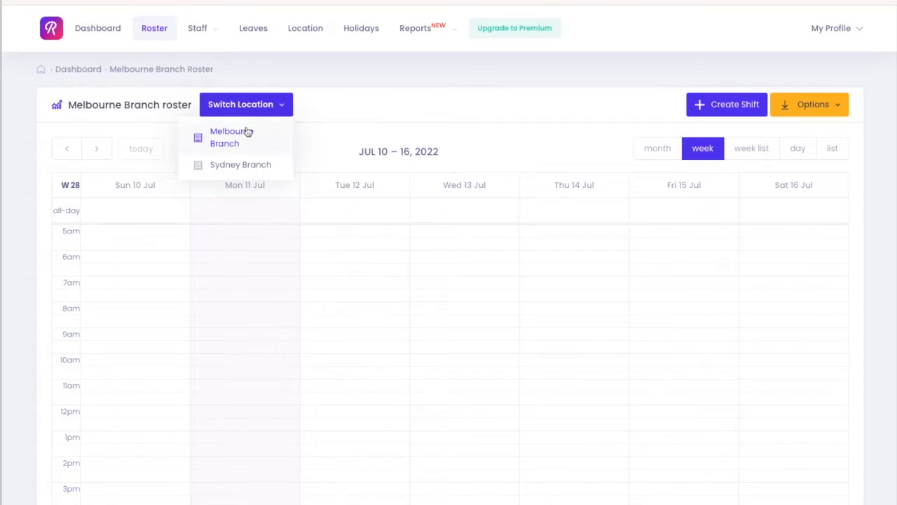
{"action": "left_click", "coordinate": [251, 164]}
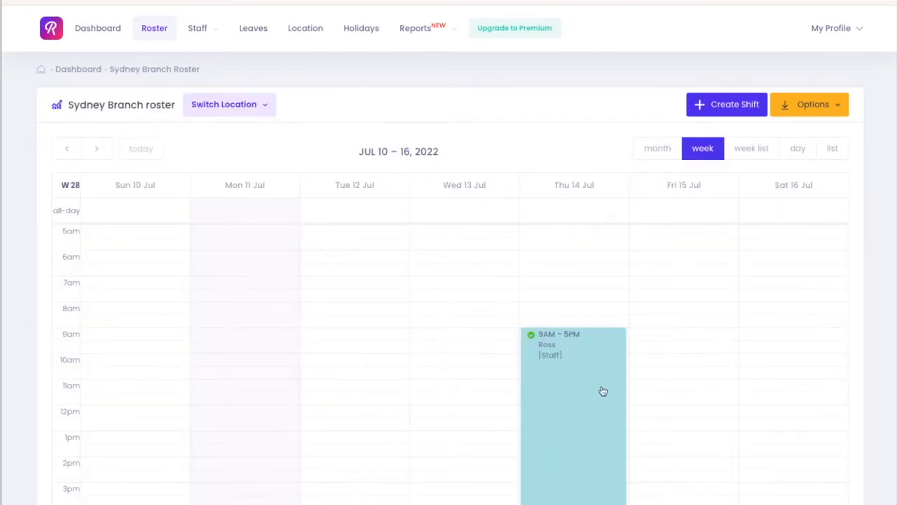
{"action": "left_click", "coordinate": [229, 105]}
{"action": "left_click", "coordinate": [224, 133]}
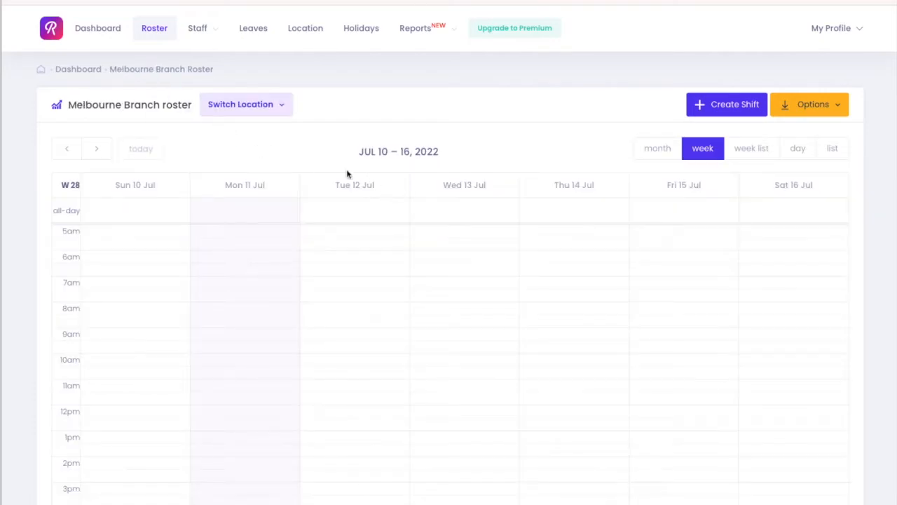
Open the staff list and review the existing staff members.
{"action": "left_click", "coordinate": [197, 40]}
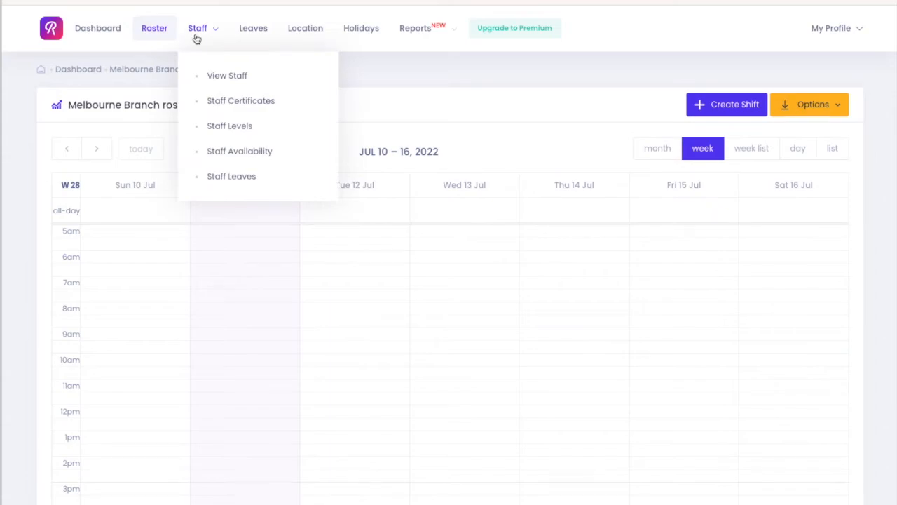
{"action": "left_click", "coordinate": [219, 82]}
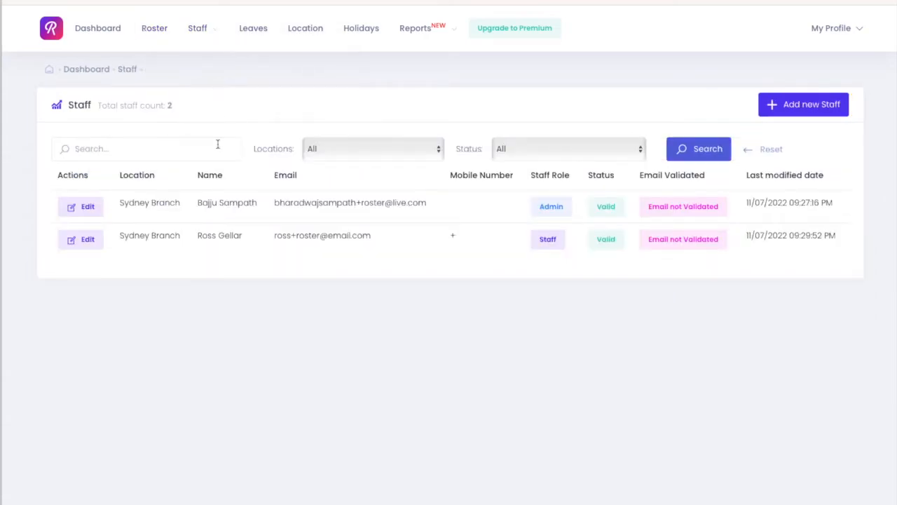
{"action": "left_click_drag", "start_coordinate": [172, 246], "coordinate": [230, 230]}
{"action": "left_click_drag", "start_coordinate": [145, 232], "coordinate": [307, 236]}
{"action": "left_click", "coordinate": [231, 281]}
Start adding a new staff member and enter their first and last name.
{"action": "left_click", "coordinate": [780, 106]}
{"action": "left_click", "coordinate": [275, 149]}
{"action": "type", "text": "Monica"}
{"action": "key", "text": "Tab"}
{"action": "type", "text": "Gel"}
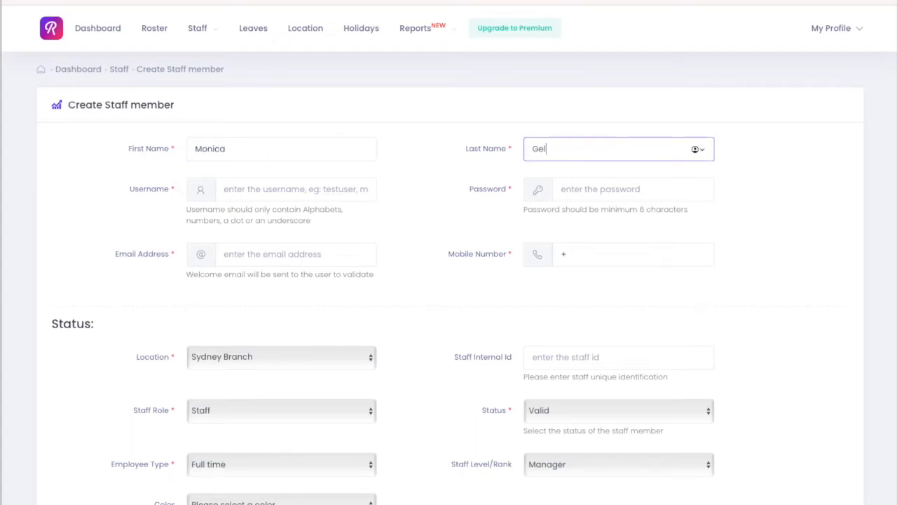
{"action": "key", "text": "Tab"}
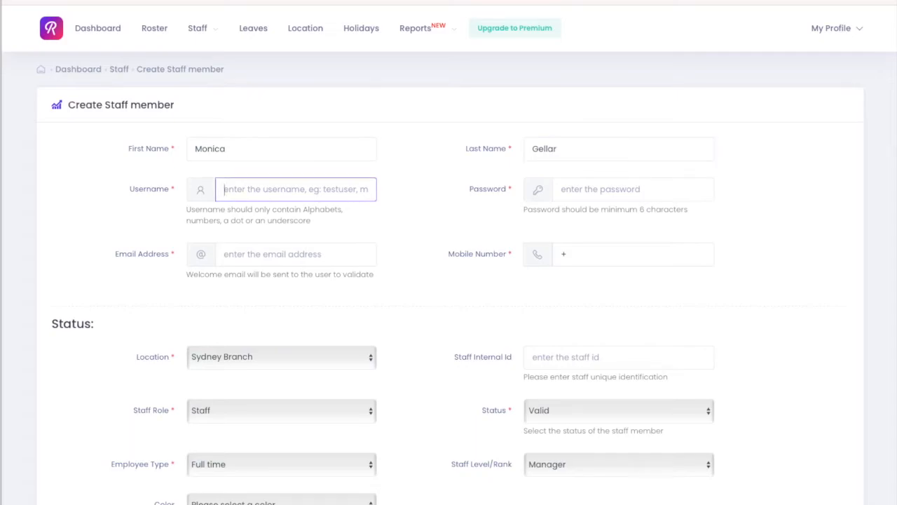
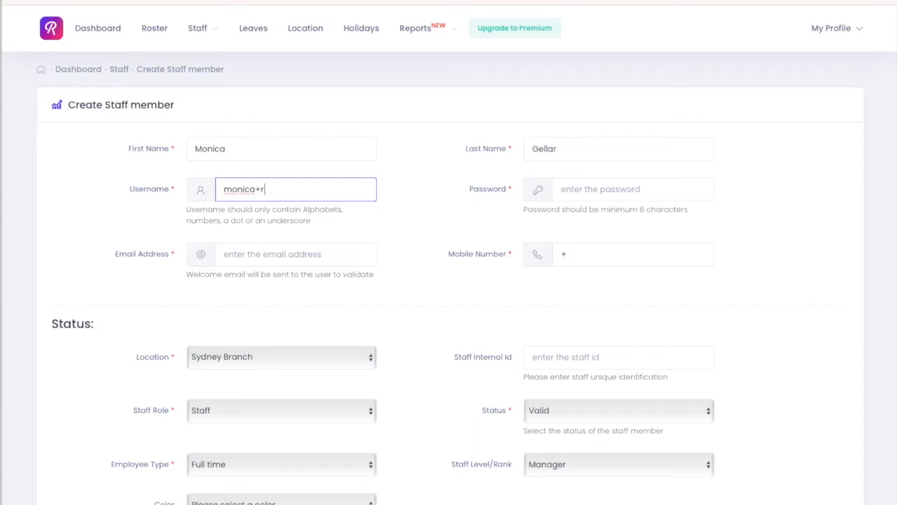
Enter the staff member's e-mail address as username and type the account password.
{"action": "key", "text": "Tab"}
{"action": "type", "text": "pas"}
Copy the username into the e-mail address field and fill in the mobile number.
{"action": "left_click", "coordinate": [271, 185]}
{"action": "key", "text": "ctrl+a"}
{"action": "key", "text": "ctrl+c"}
{"action": "left_click", "coordinate": [265, 253]}
{"action": "key", "text": "ctrl+v"}
{"action": "left_click", "coordinate": [631, 253]}
{"action": "type", "text": "123123"}
Assign the staff member to the Melbourne Branch location with the Location Admin role.
{"action": "scroll", "coordinate": [396, 309], "scroll_direction": "down", "scroll_amount": 2}
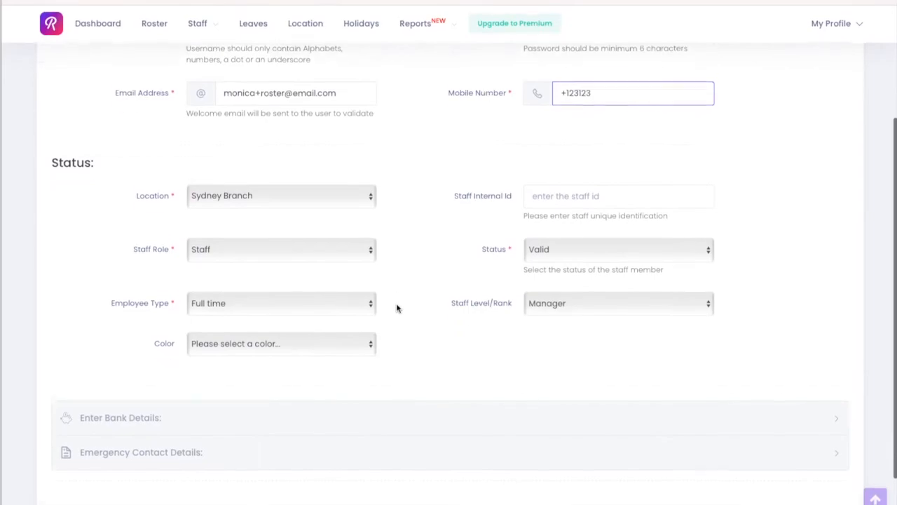
{"action": "scroll", "coordinate": [397, 308], "scroll_direction": "down", "scroll_amount": 1}
{"action": "left_click", "coordinate": [280, 148]}
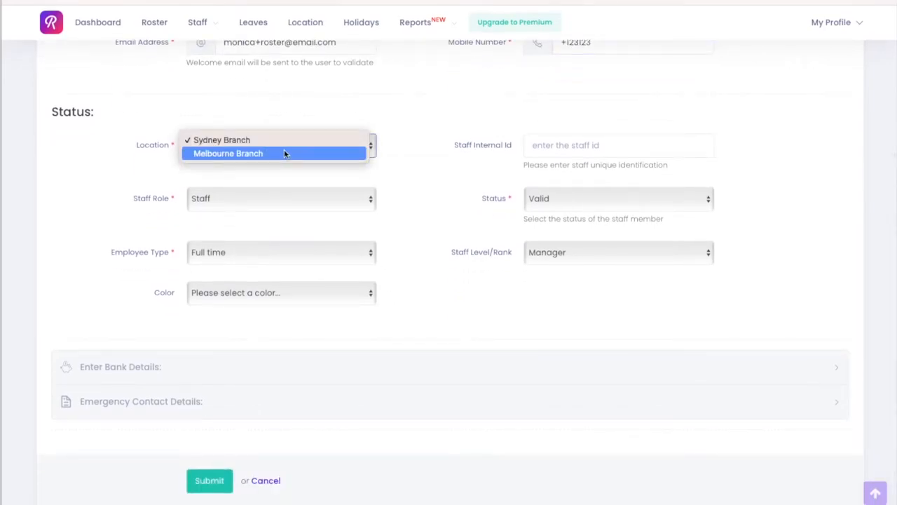
{"action": "left_click", "coordinate": [285, 153]}
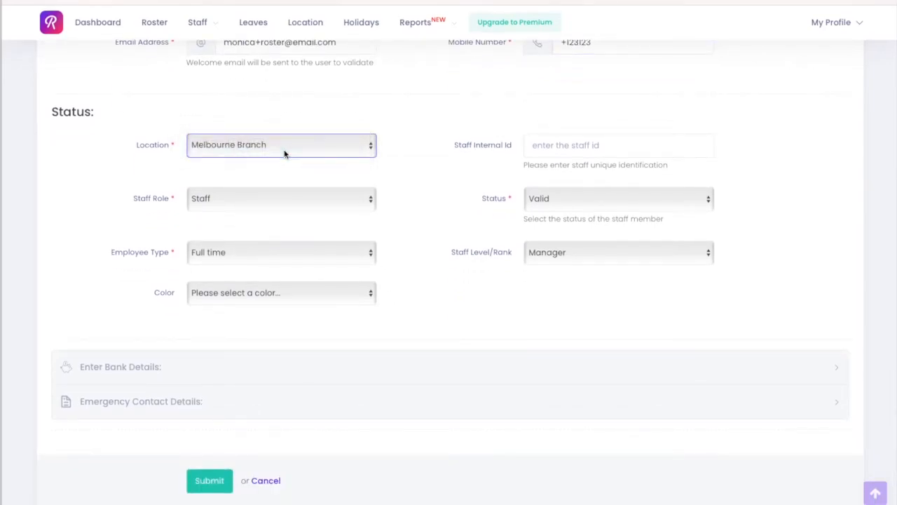
{"action": "left_click", "coordinate": [294, 199]}
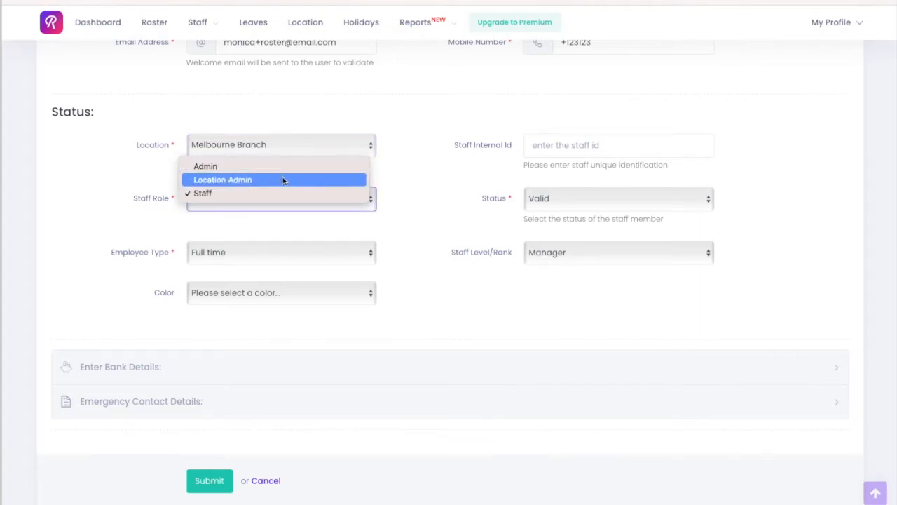
{"action": "left_click", "coordinate": [283, 179]}
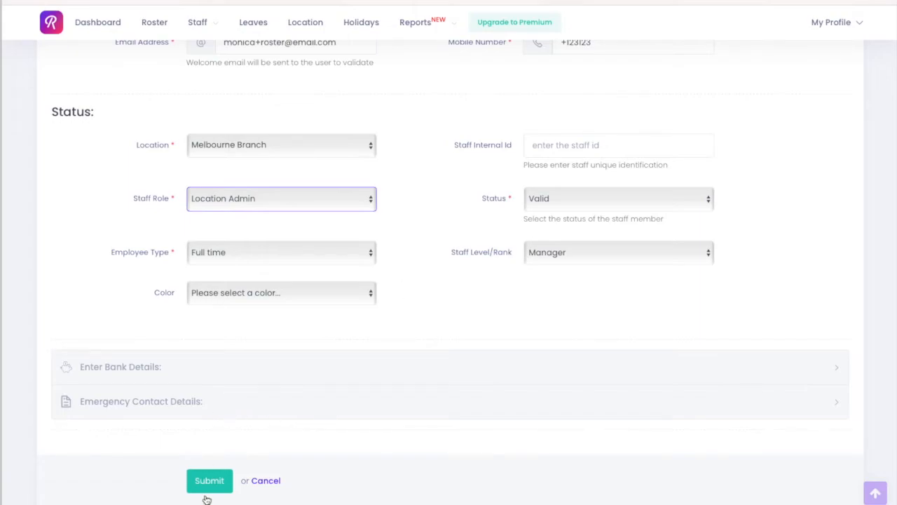
Set the staff member's colour to Lightcoral and submit the new staff member.
{"action": "left_click", "coordinate": [267, 297]}
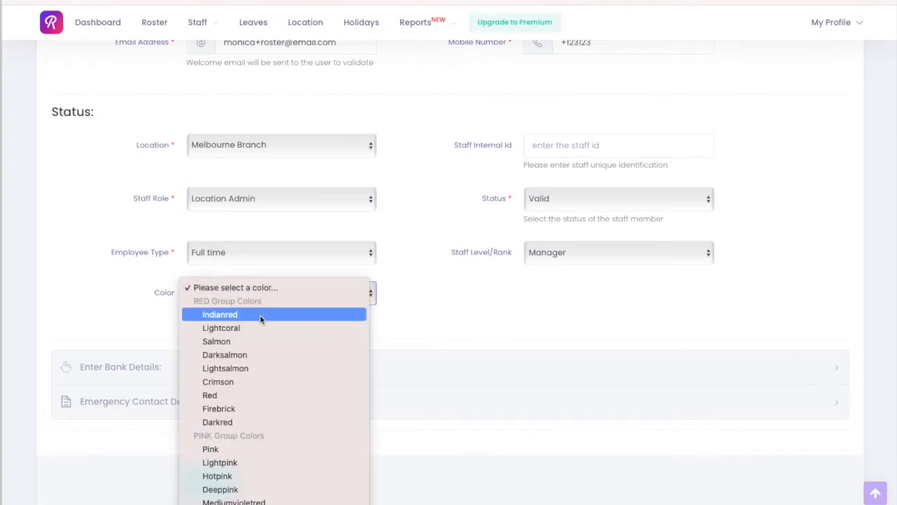
{"action": "left_click", "coordinate": [259, 328]}
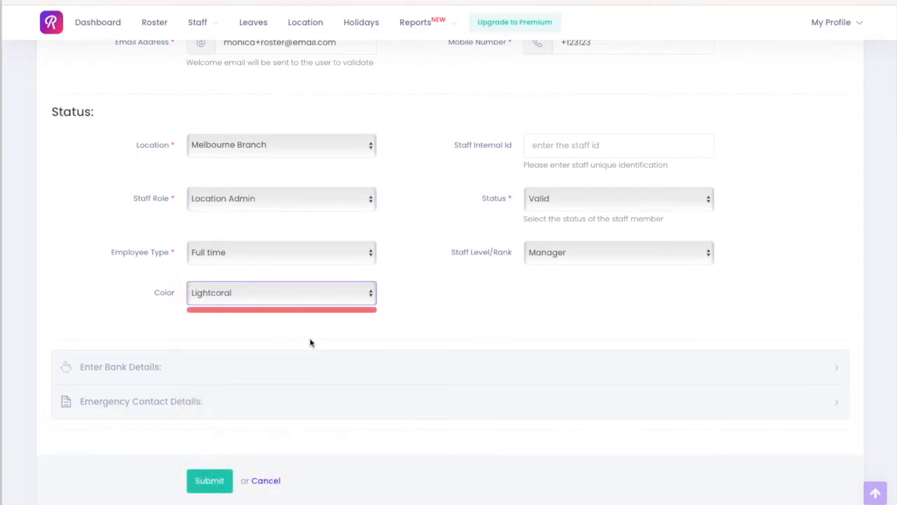
{"action": "left_click", "coordinate": [586, 253]}
{"action": "left_click", "coordinate": [576, 251]}
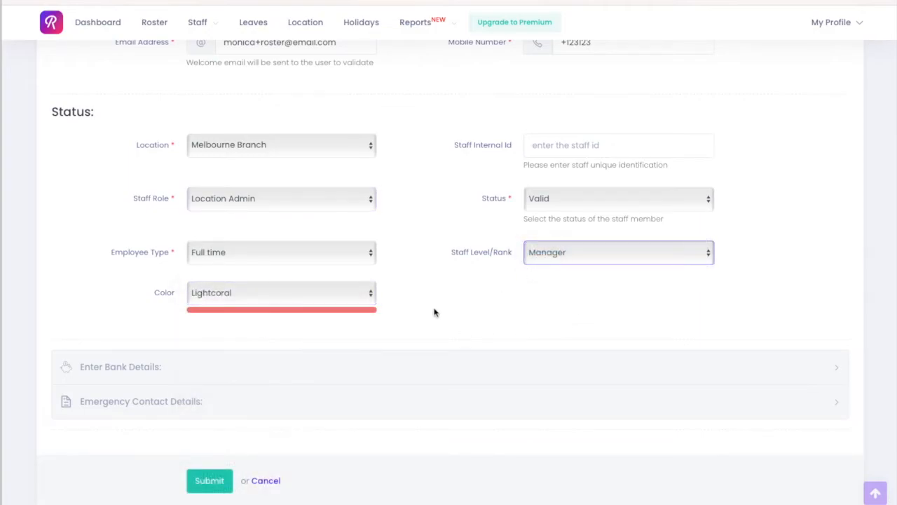
{"action": "left_click", "coordinate": [220, 478]}
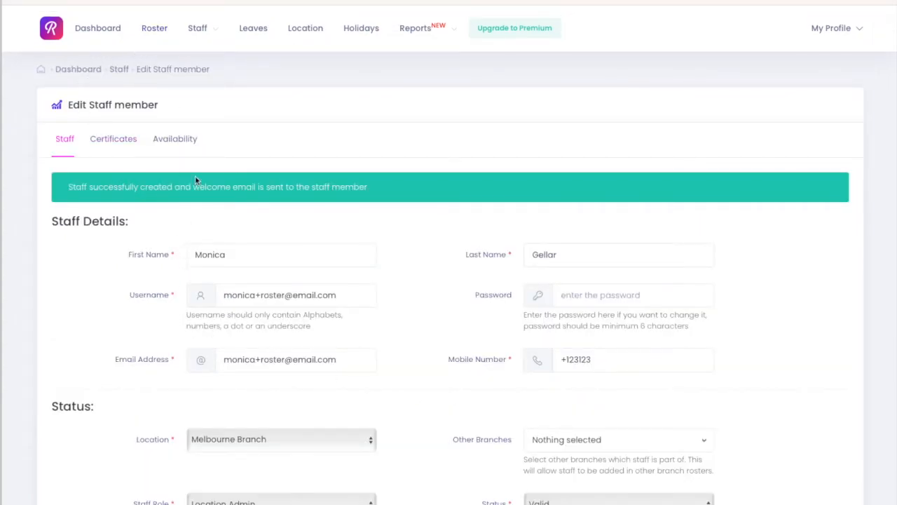
Open the dashboard and review the summary and this week's roster.
{"action": "left_click", "coordinate": [148, 33]}
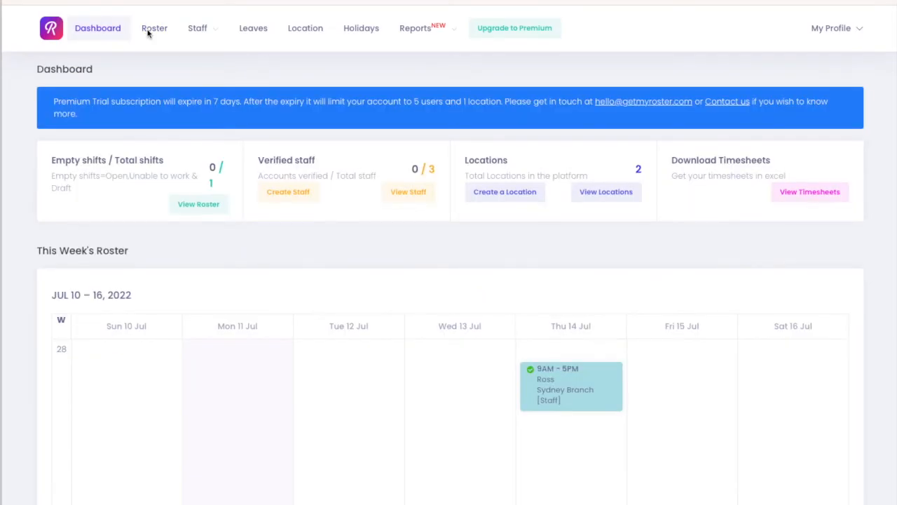
{"action": "scroll", "coordinate": [212, 237], "scroll_direction": "down", "scroll_amount": 2}
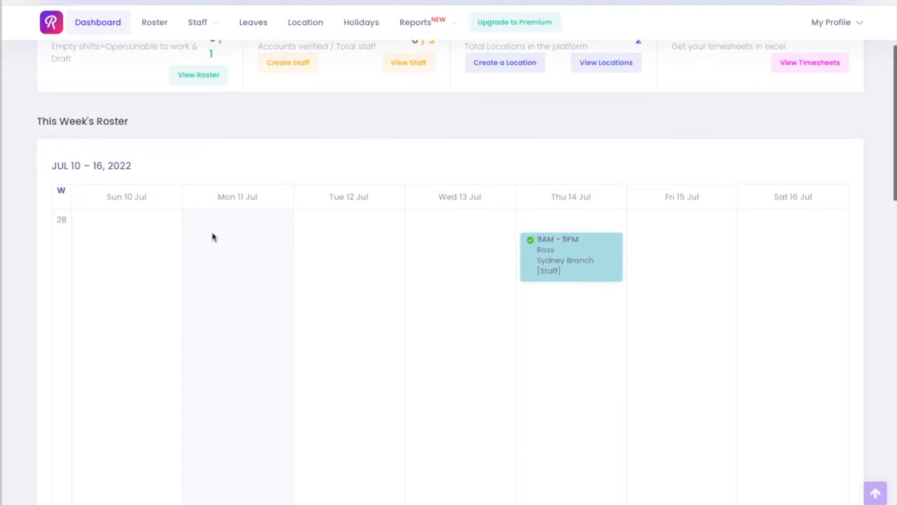
{"action": "scroll", "coordinate": [213, 237], "scroll_direction": "down", "scroll_amount": 1}
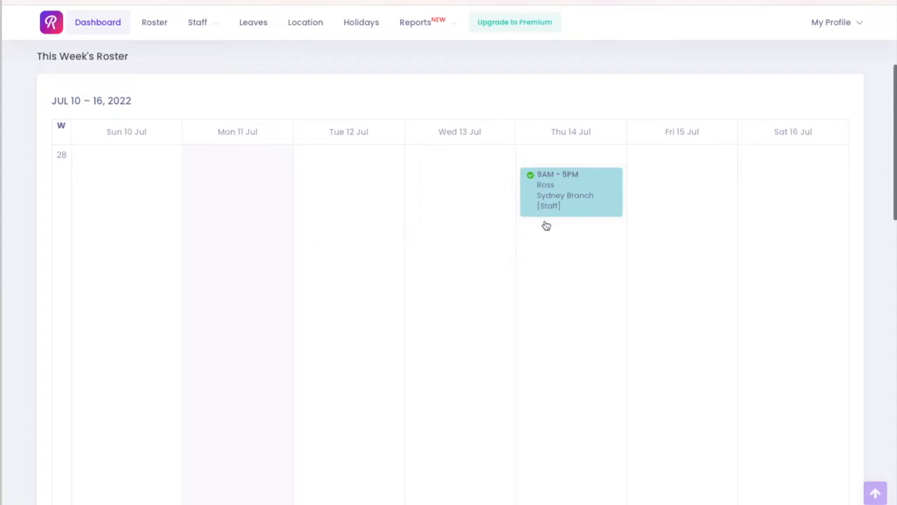
{"action": "scroll", "coordinate": [355, 207], "scroll_direction": "up", "scroll_amount": 1}
{"action": "scroll", "coordinate": [355, 207], "scroll_direction": "up", "scroll_amount": 3}
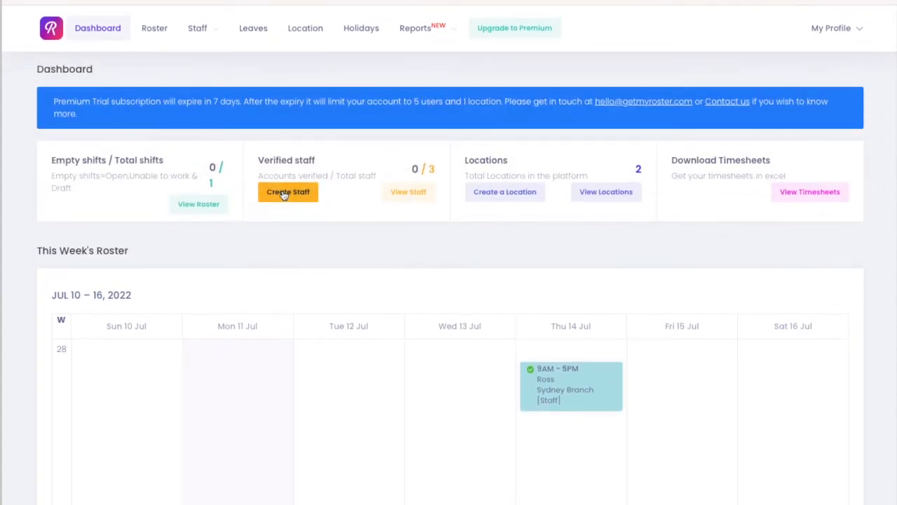
{"action": "scroll", "coordinate": [284, 195], "scroll_direction": "down", "scroll_amount": 1}
{"action": "scroll", "coordinate": [284, 194], "scroll_direction": "up", "scroll_amount": 1}
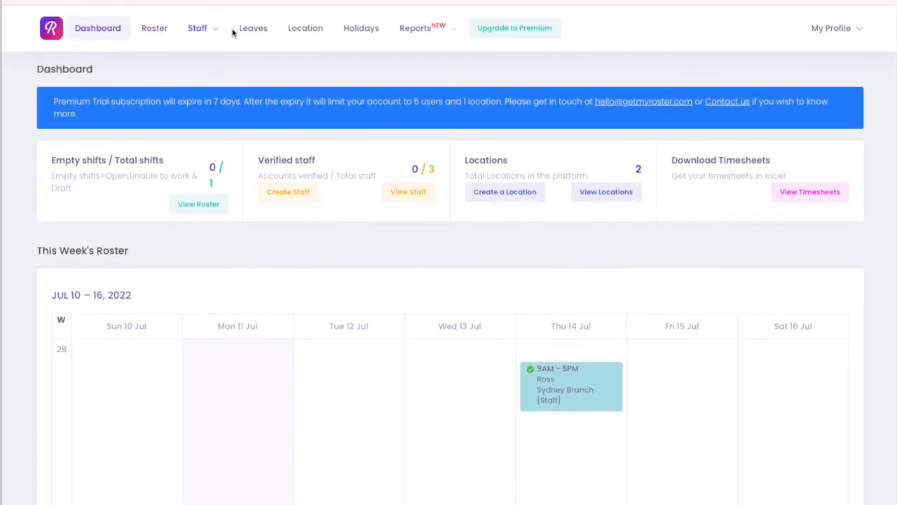
Open the roster and switch it to the Melbourne Branch location.
{"action": "left_click", "coordinate": [154, 31]}
{"action": "left_click", "coordinate": [246, 100]}
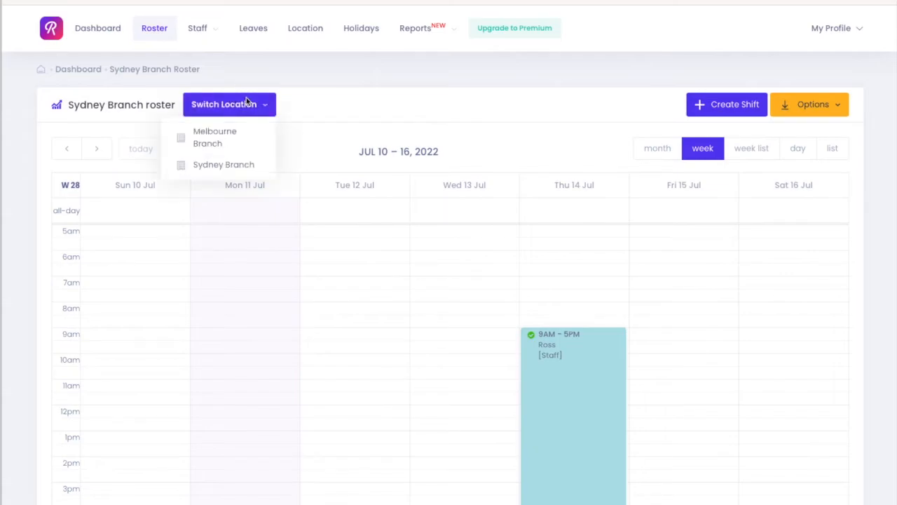
{"action": "left_click", "coordinate": [243, 144]}
{"action": "left_click_drag", "start_coordinate": [472, 328], "coordinate": [468, 399]}
{"action": "left_click", "coordinate": [434, 157]}
{"action": "left_click", "coordinate": [439, 176]}
{"action": "left_click", "coordinate": [447, 162]}
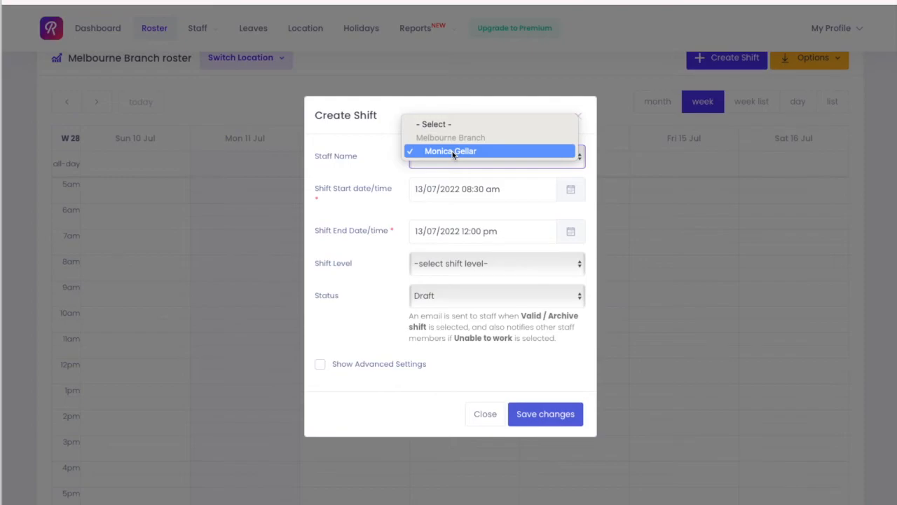
{"action": "left_click", "coordinate": [453, 151]}
{"action": "left_click", "coordinate": [484, 413]}
Open the staff list.
{"action": "mouse_move", "coordinate": [198, 32]}
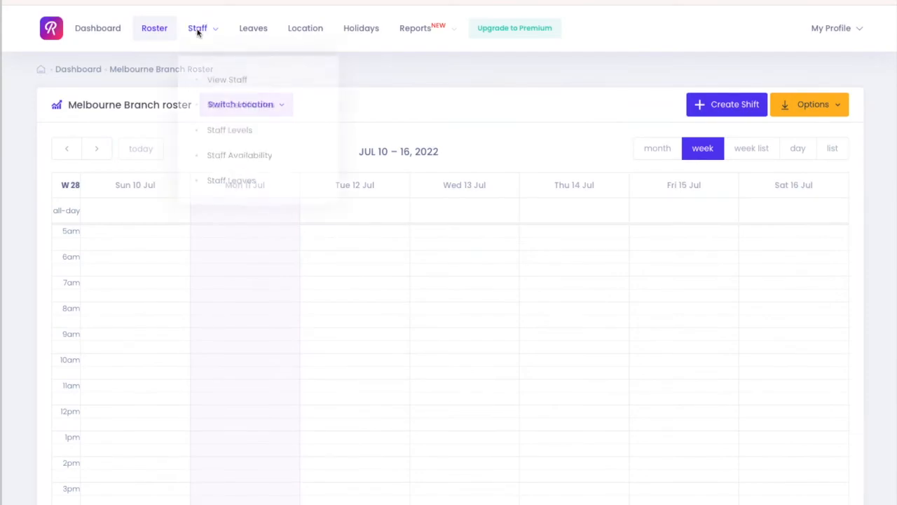
{"action": "left_click", "coordinate": [231, 80]}
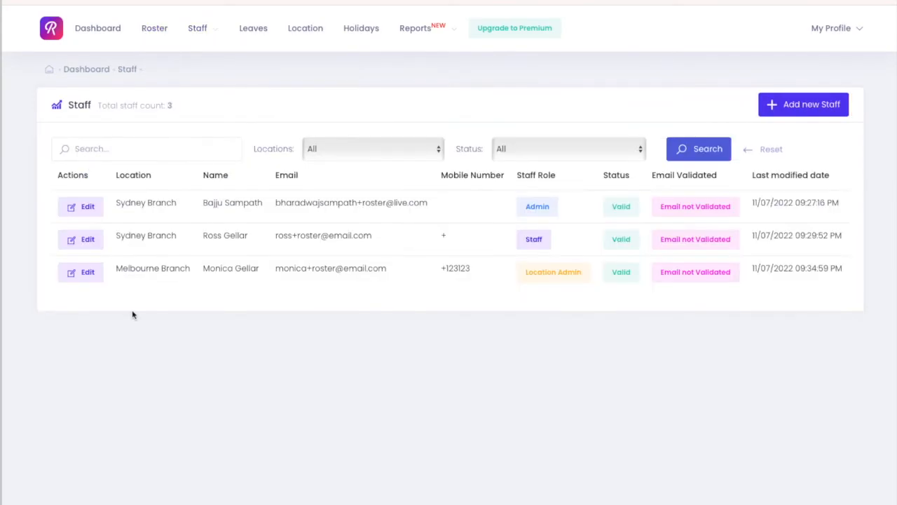
Edit the Sydney Branch staff-role member to add Melbourne Branch under other branches, and save the changes.
{"action": "left_click", "coordinate": [89, 239]}
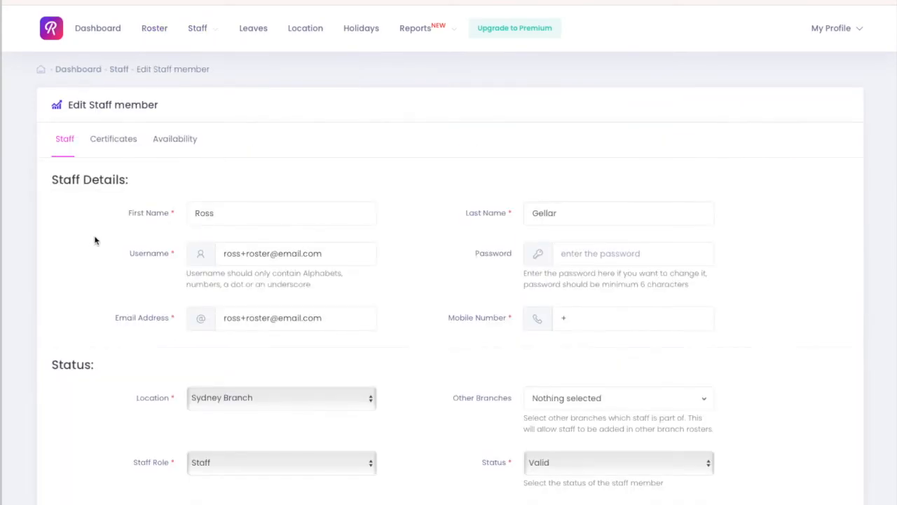
{"action": "scroll", "coordinate": [98, 245], "scroll_direction": "down", "scroll_amount": 3}
{"action": "scroll", "coordinate": [102, 249], "scroll_direction": "down", "scroll_amount": 2}
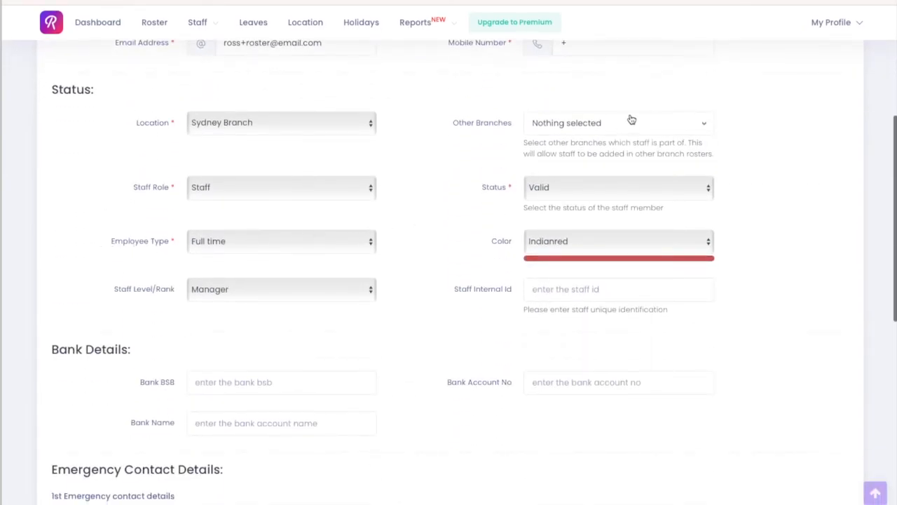
{"action": "left_click", "coordinate": [558, 125]}
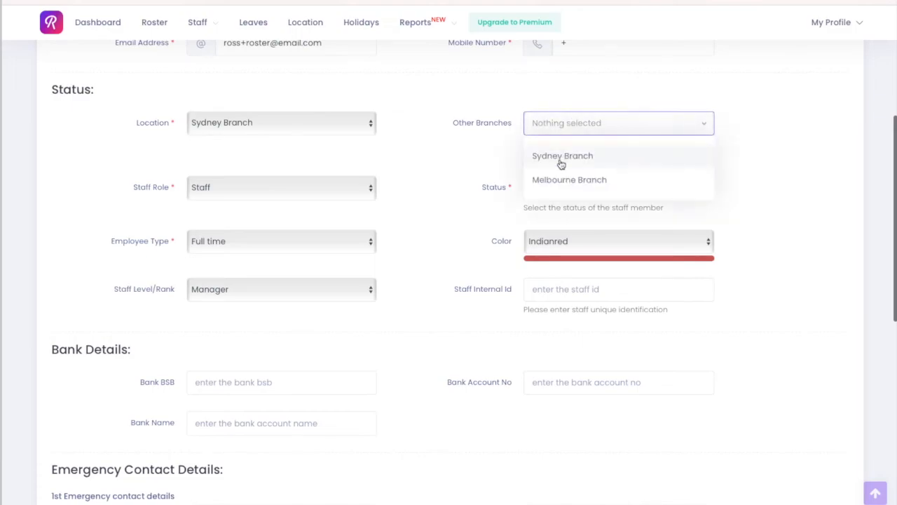
{"action": "left_click", "coordinate": [581, 179]}
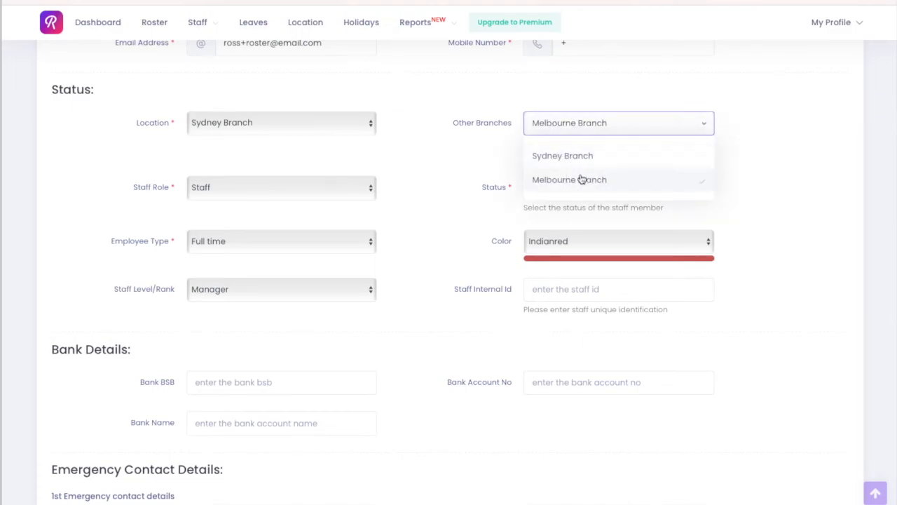
{"action": "left_click", "coordinate": [652, 155]}
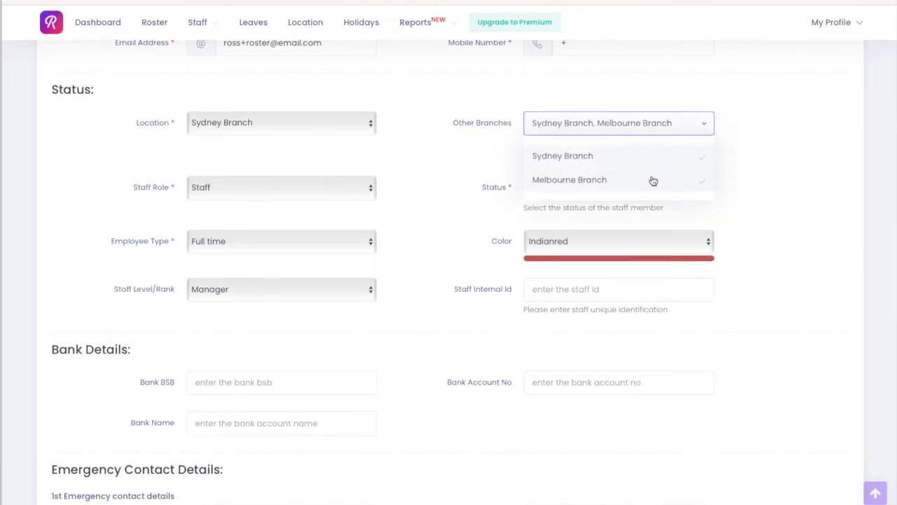
{"action": "left_click", "coordinate": [657, 155]}
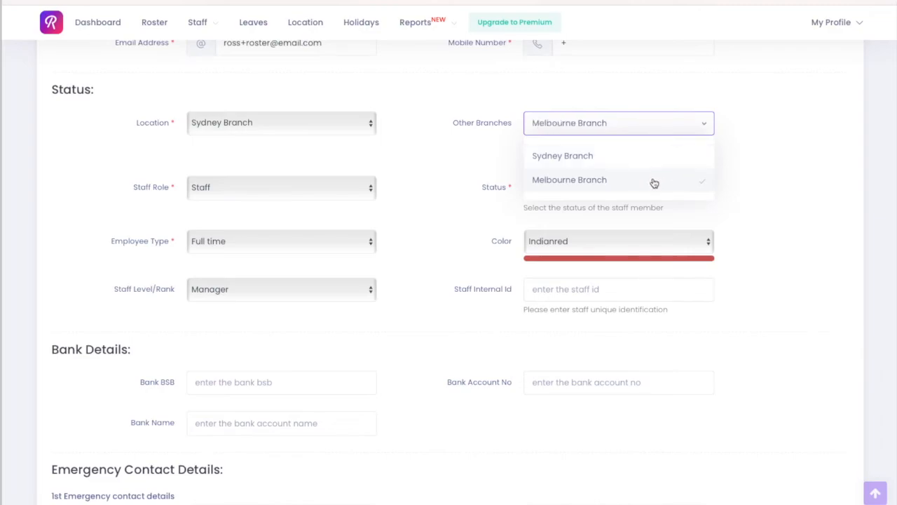
{"action": "left_click", "coordinate": [805, 193]}
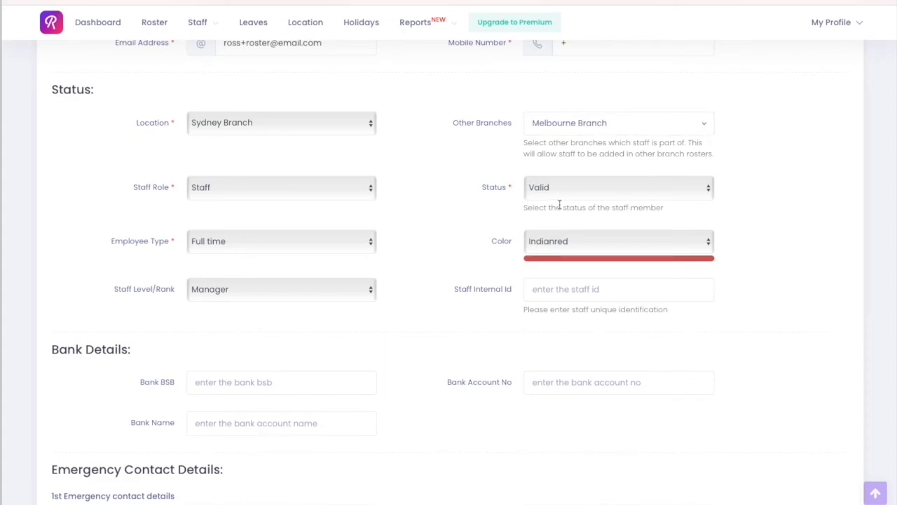
{"action": "scroll", "coordinate": [559, 204], "scroll_direction": "down", "scroll_amount": 4}
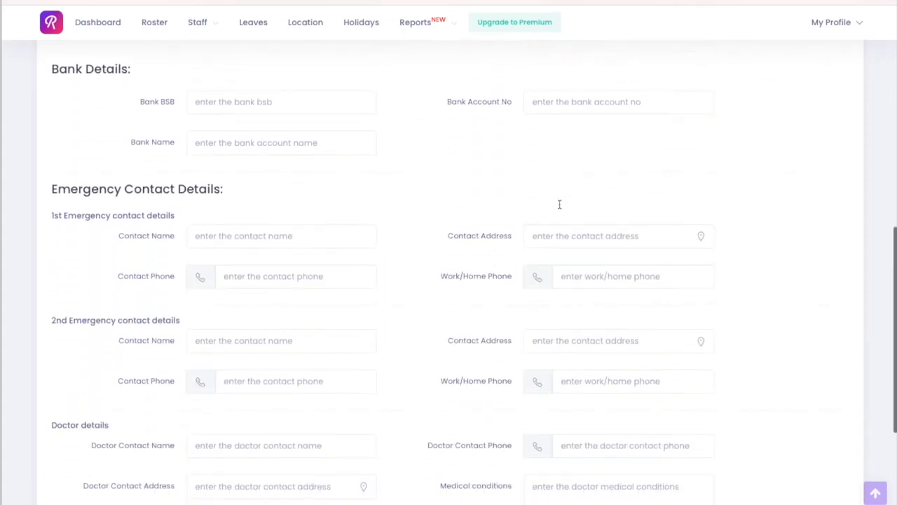
{"action": "scroll", "coordinate": [559, 204], "scroll_direction": "down", "scroll_amount": 3}
{"action": "left_click", "coordinate": [219, 435]}
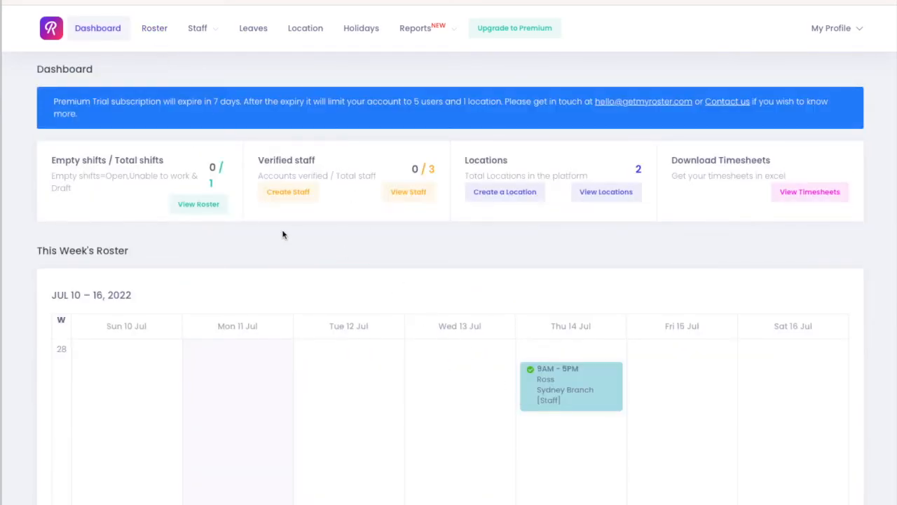
Switch the roster to Melbourne Branch and create a Valid Shift at Staff level for that staff member on 13/07/2022, 09:00 to 12:30.
{"action": "left_click", "coordinate": [147, 31]}
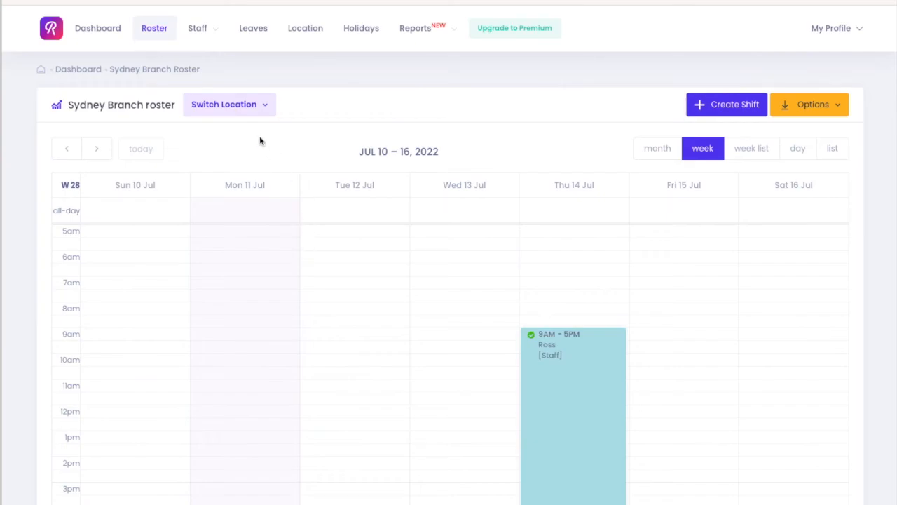
{"action": "left_click", "coordinate": [237, 105]}
{"action": "left_click", "coordinate": [234, 138]}
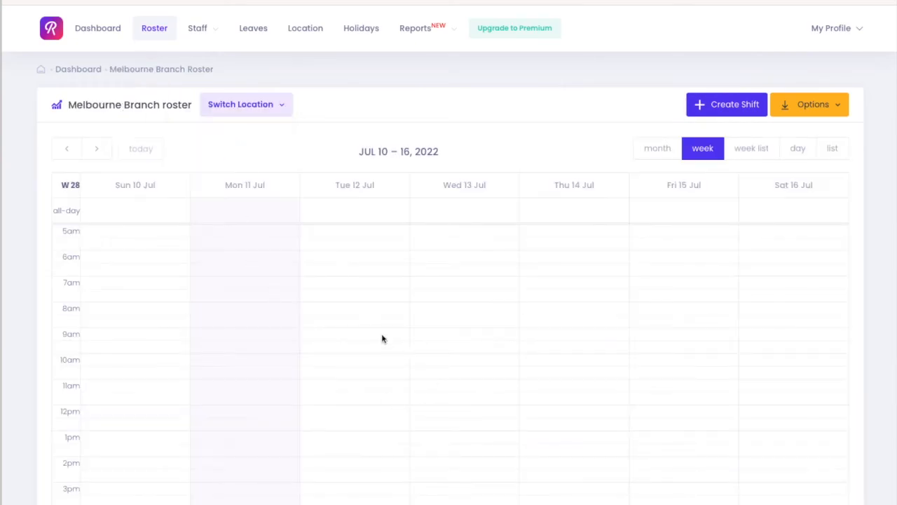
{"action": "left_click_drag", "start_coordinate": [479, 338], "coordinate": [481, 404]}
{"action": "left_click", "coordinate": [430, 156]}
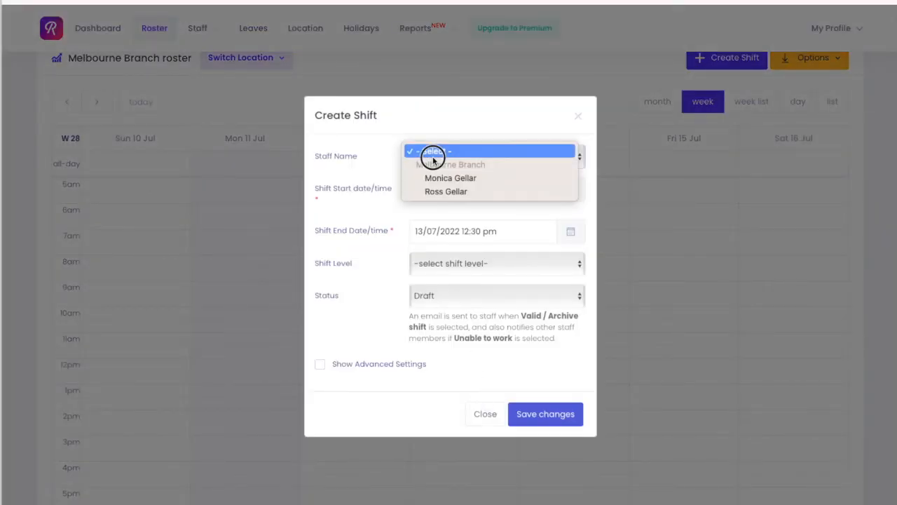
{"action": "left_click", "coordinate": [446, 191]}
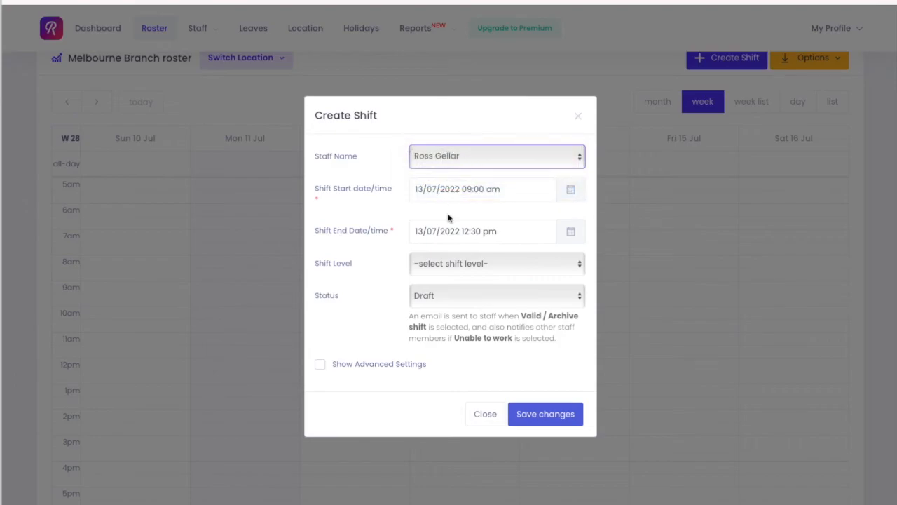
{"action": "left_click", "coordinate": [469, 264]}
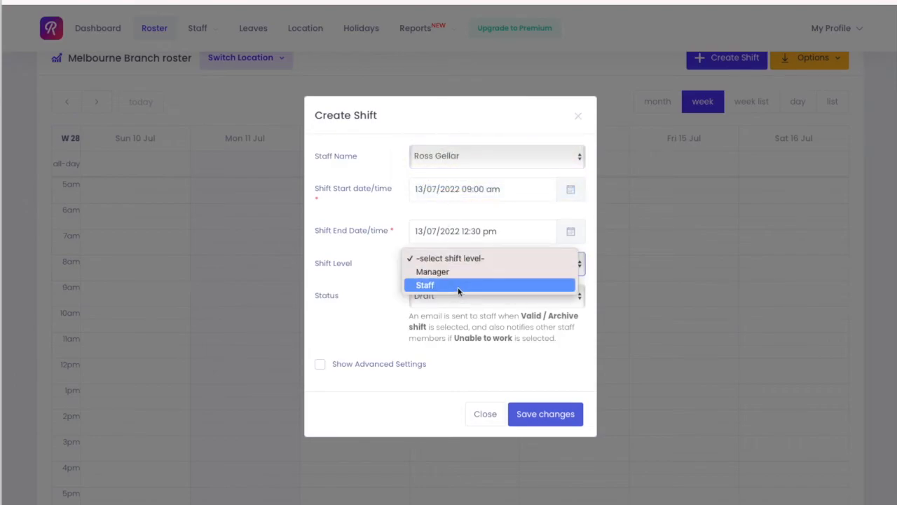
{"action": "left_click", "coordinate": [457, 285]}
{"action": "left_click", "coordinate": [453, 299]}
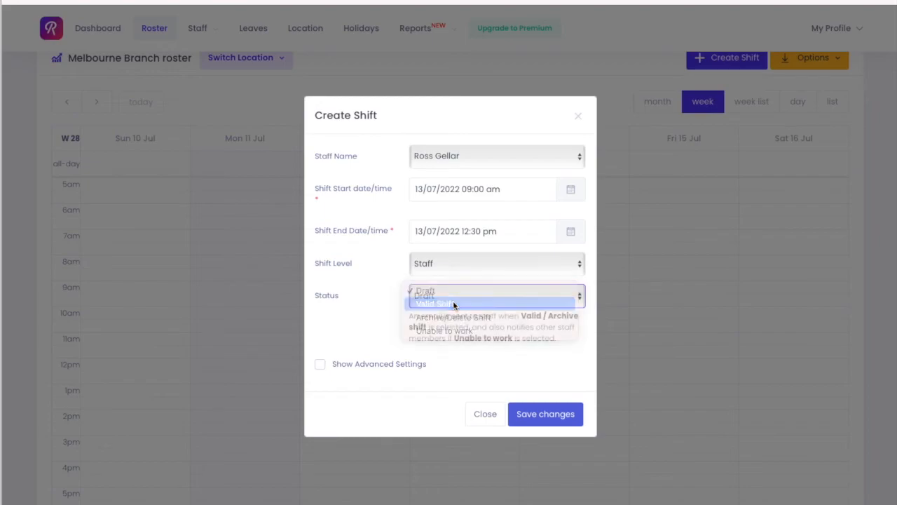
{"action": "left_click", "coordinate": [454, 303]}
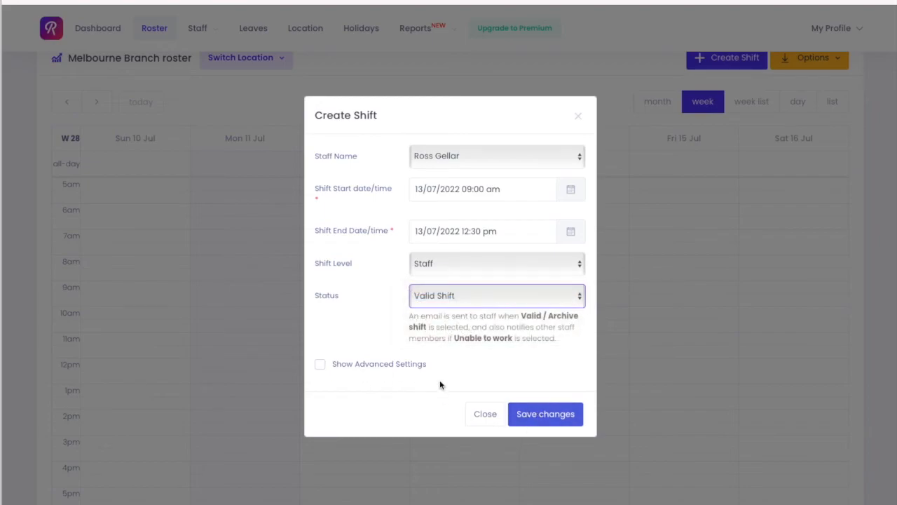
{"action": "left_click", "coordinate": [546, 413]}
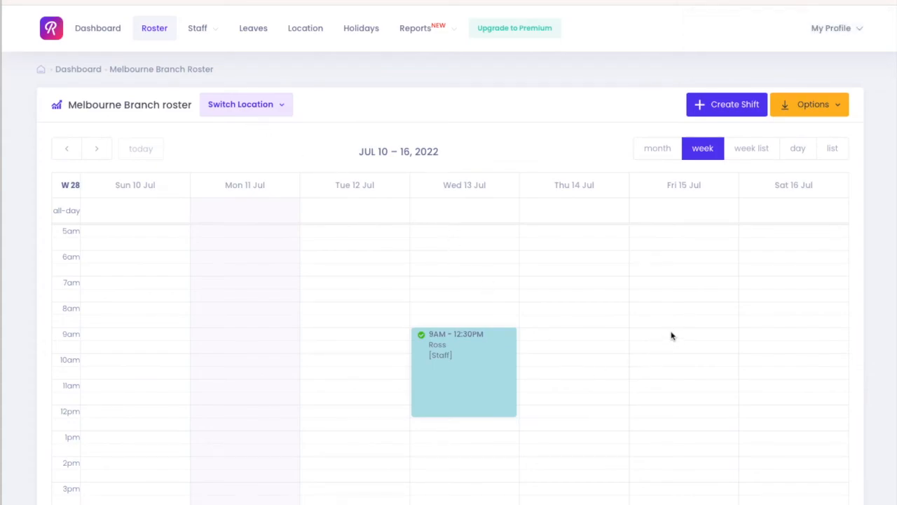
Create a Valid Shift at Manager level for the Location Admin staff member on 15/07/2022, 08:00 to 10:00.
{"action": "left_click_drag", "start_coordinate": [673, 315], "coordinate": [687, 341]}
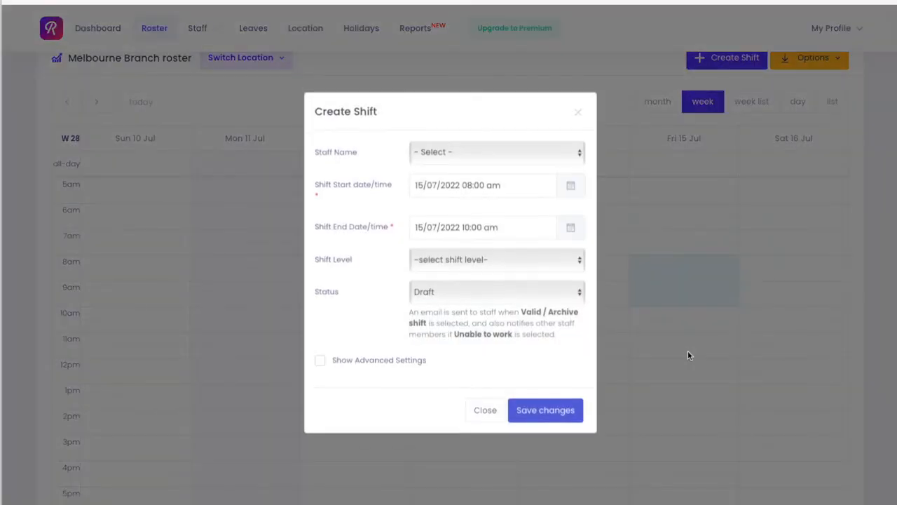
{"action": "left_click", "coordinate": [433, 151]}
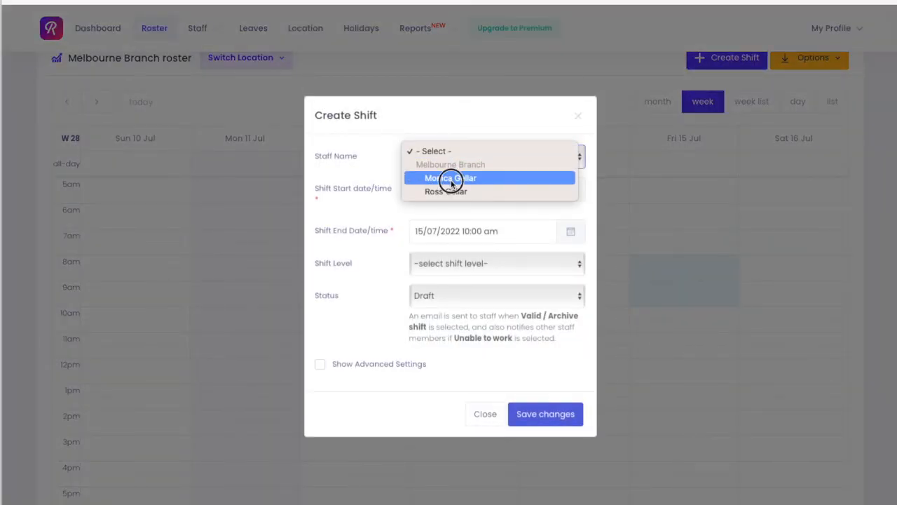
{"action": "left_click", "coordinate": [449, 176]}
{"action": "left_click", "coordinate": [482, 263]}
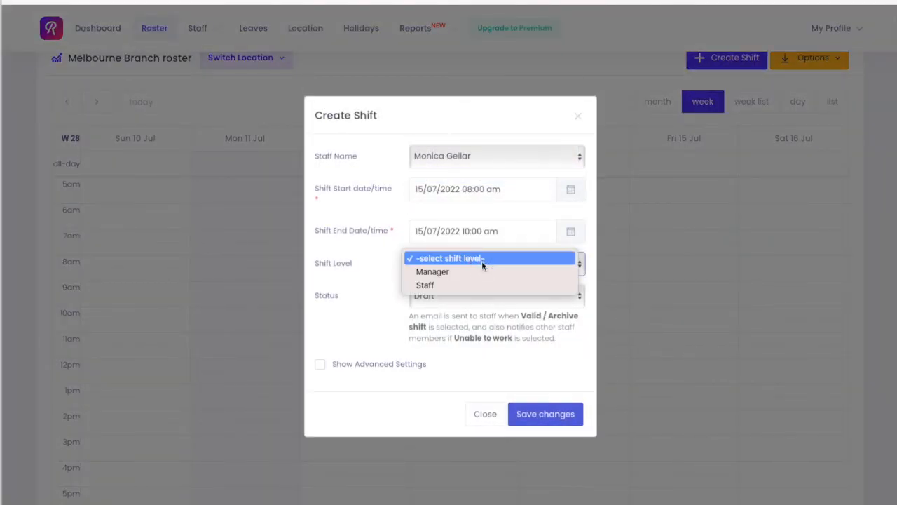
{"action": "left_click", "coordinate": [471, 275]}
{"action": "left_click", "coordinate": [463, 298]}
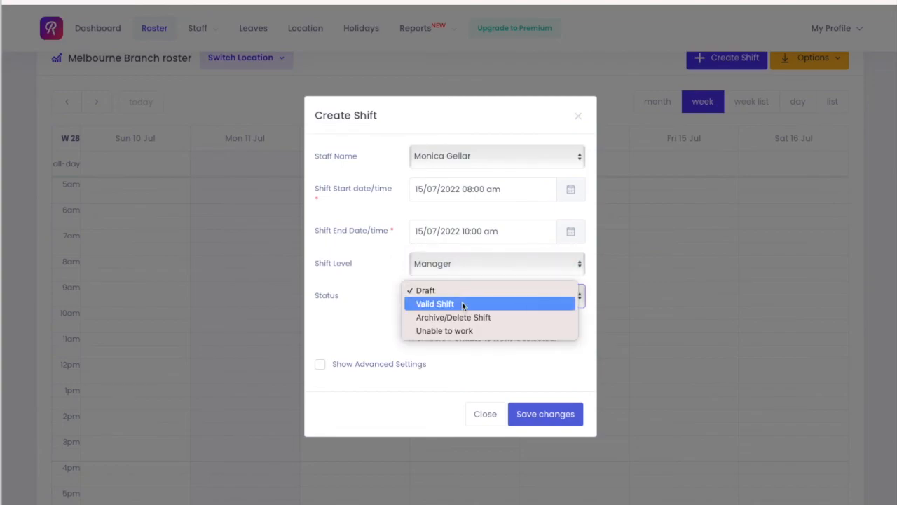
{"action": "left_click", "coordinate": [462, 303]}
{"action": "left_click", "coordinate": [533, 419]}
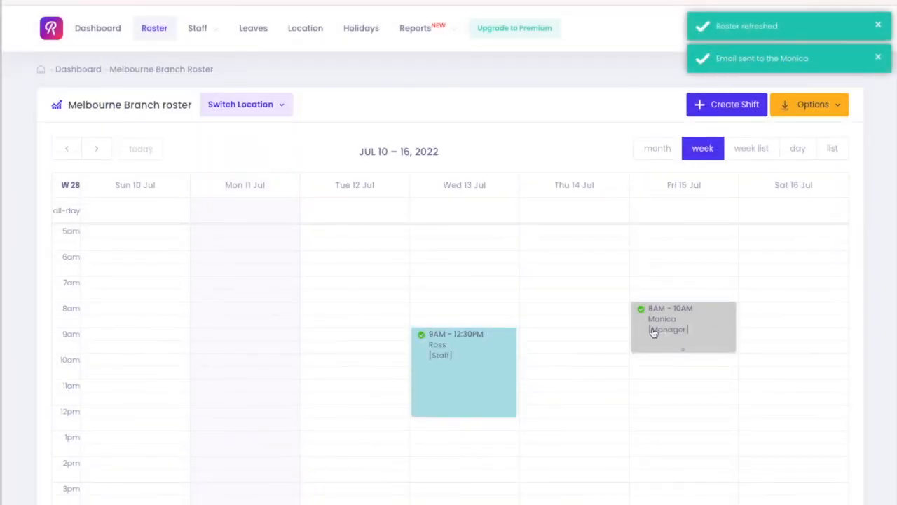
Open the dashboard and review the staff summary and this week's roster across both branches.
{"action": "left_click", "coordinate": [108, 35]}
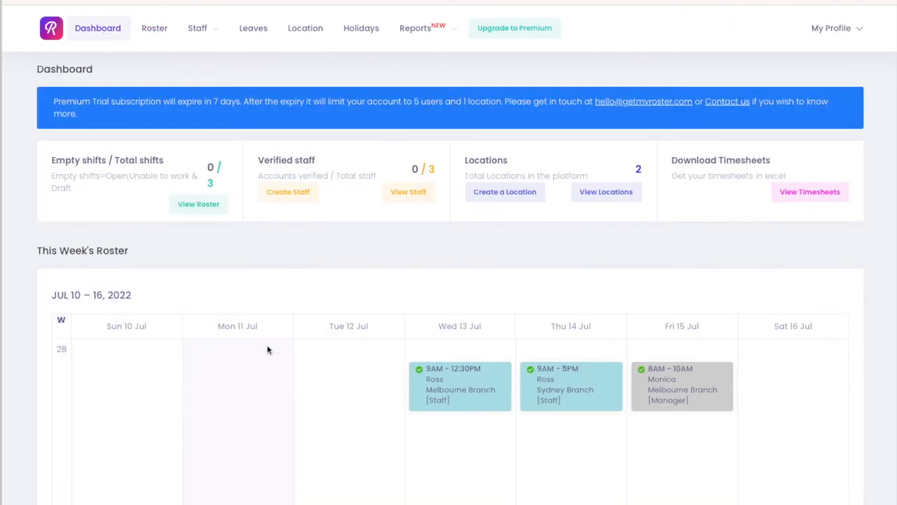
{"action": "scroll", "coordinate": [268, 349], "scroll_direction": "down", "scroll_amount": 3}
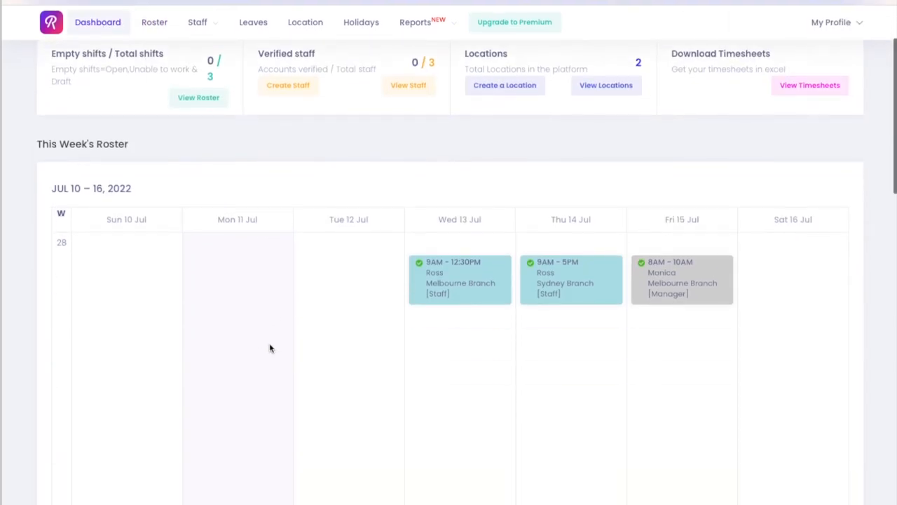
{"action": "scroll", "coordinate": [270, 348], "scroll_direction": "down", "scroll_amount": 3}
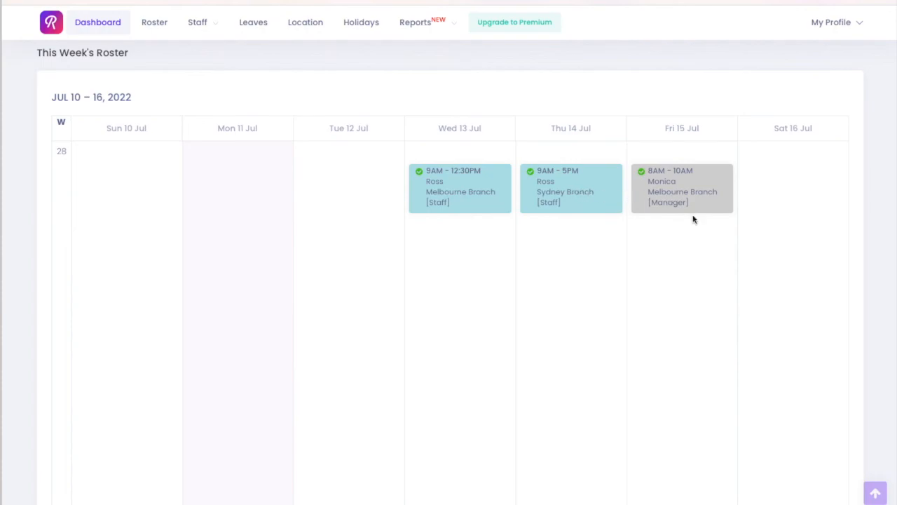
{"action": "scroll", "coordinate": [557, 196], "scroll_direction": "up", "scroll_amount": 3}
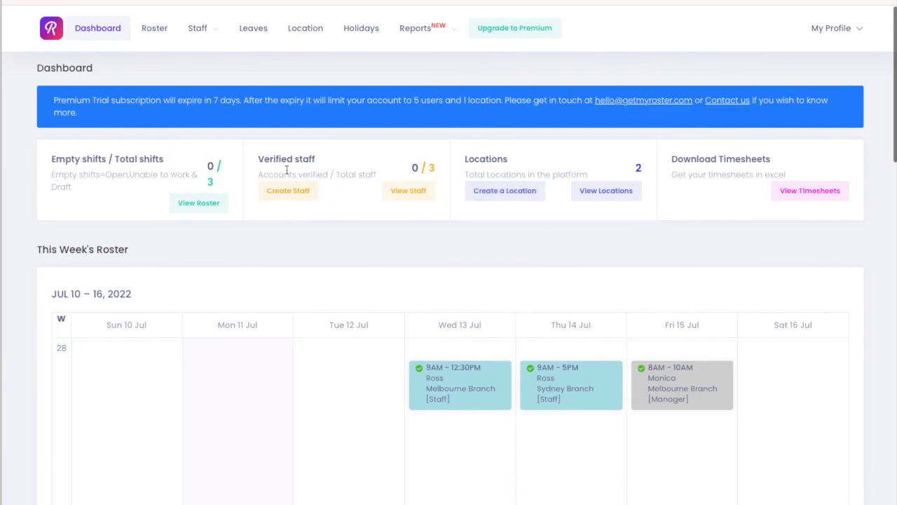
{"action": "left_click_drag", "start_coordinate": [411, 168], "coordinate": [440, 174]}
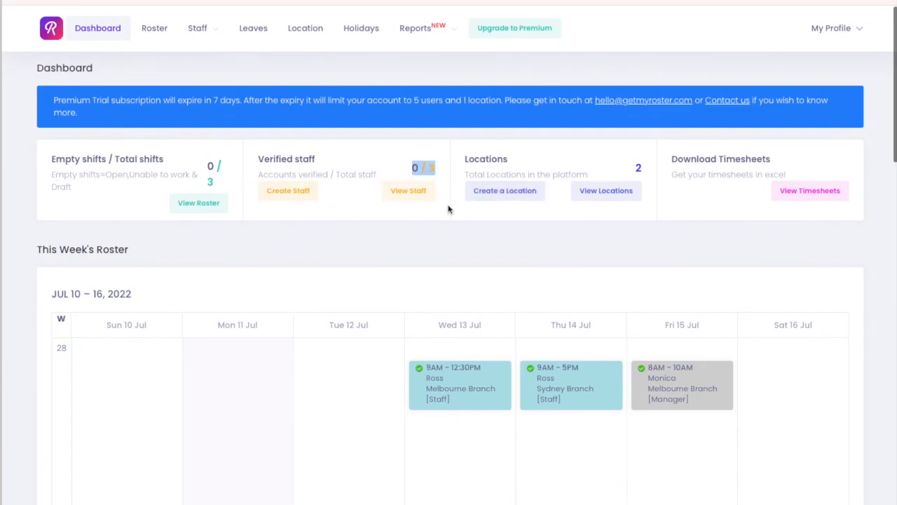